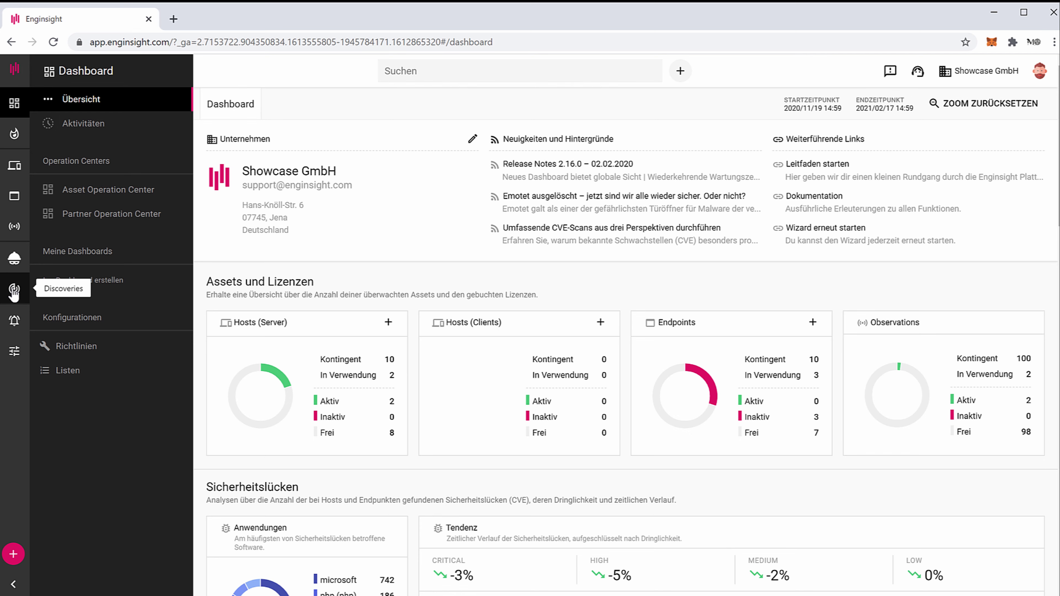
Open the list of watchdogs in the Discoveries area
left_click(14, 290)
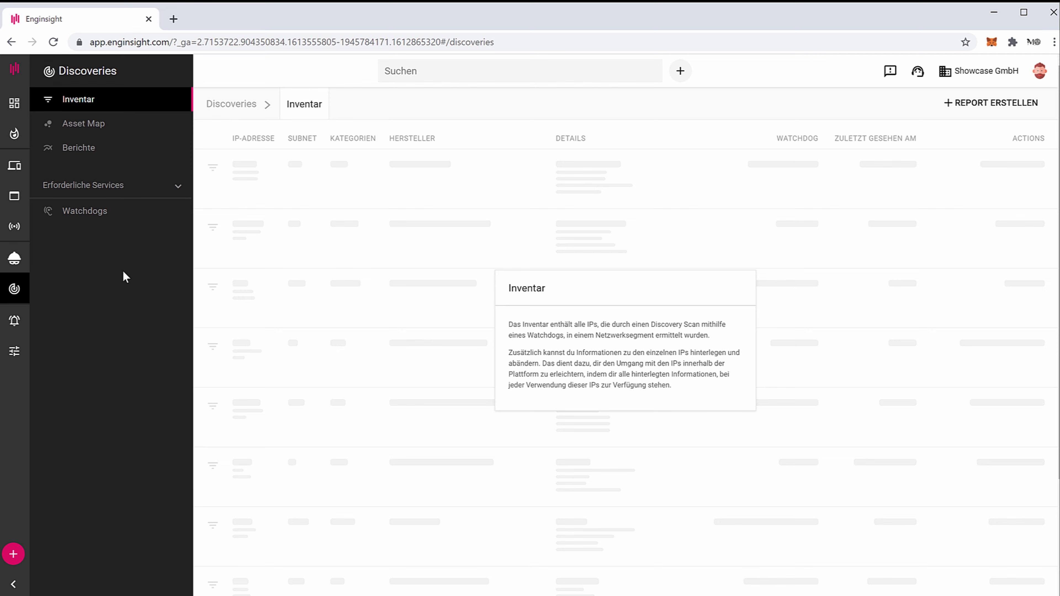
left_click(86, 218)
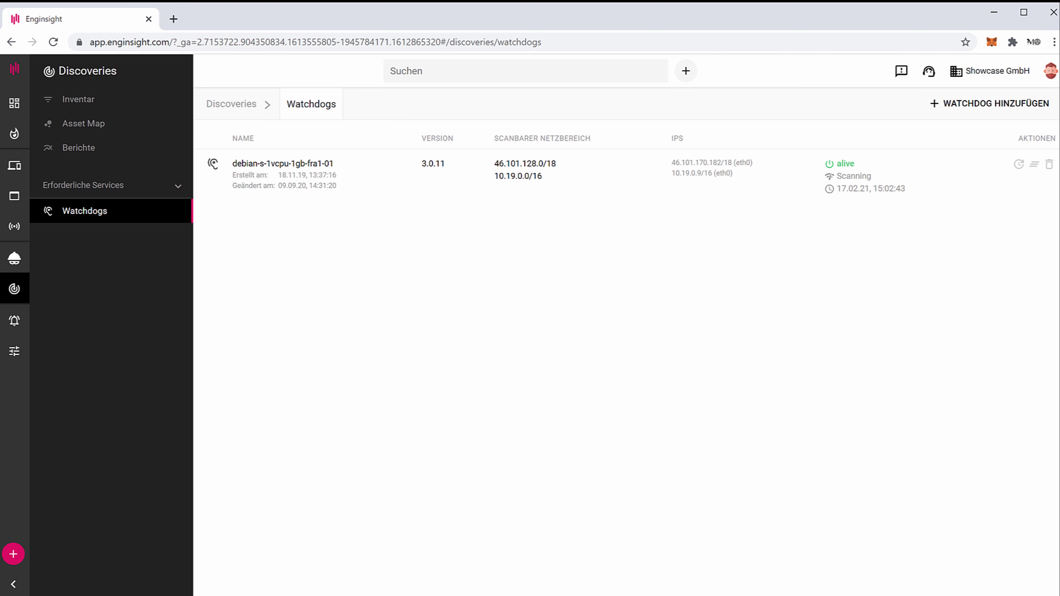
Check the Ubuntu virtual machine's Adapter 1 network settings in VirtualBox Manager, and view the machine's terminal before returning to Enginsight
key("alt+Tab")
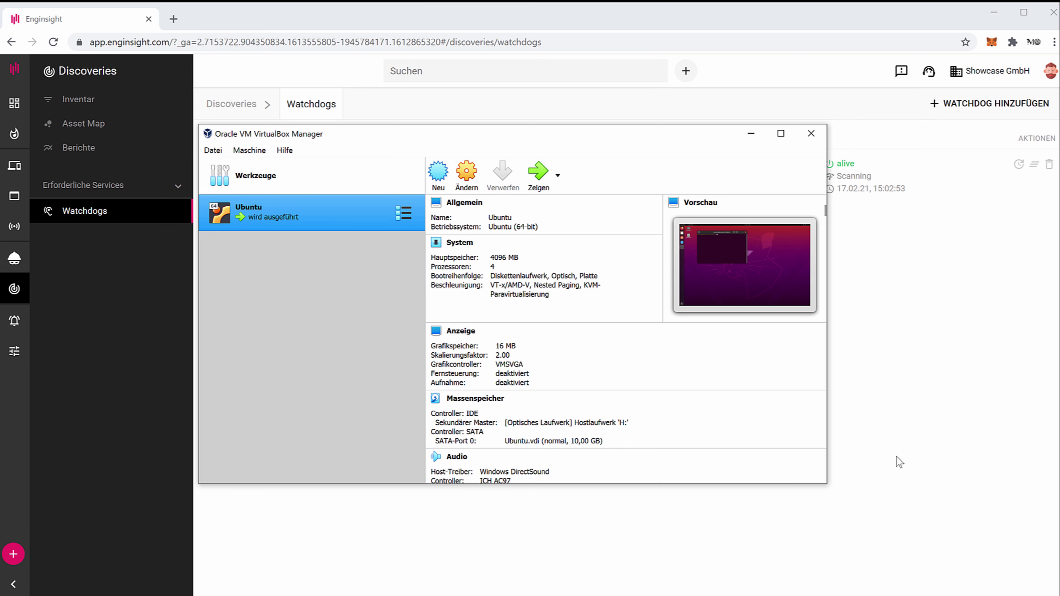
left_click(751, 133)
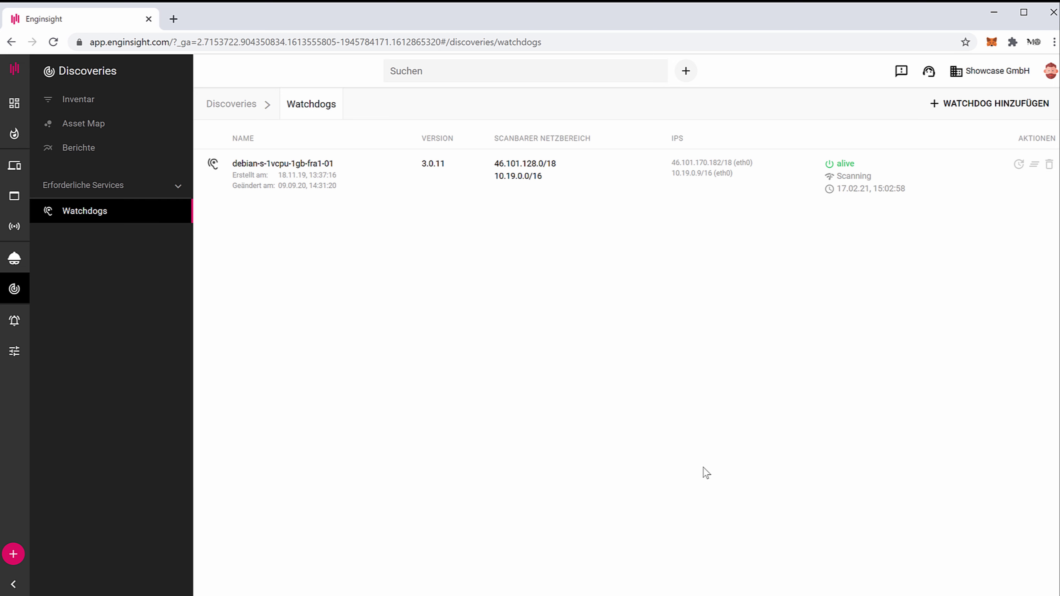
key("alt+Tab")
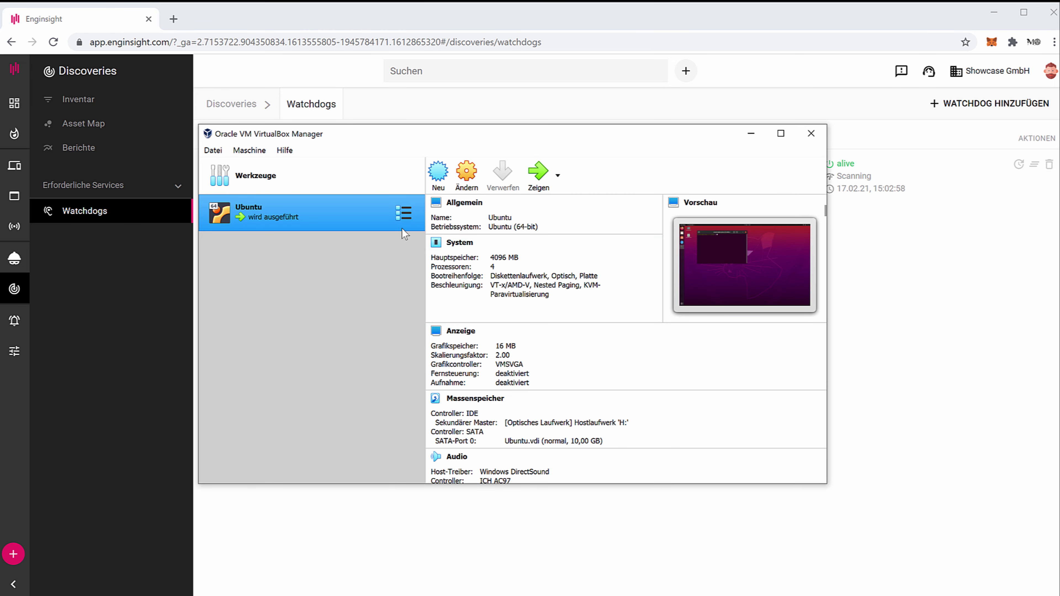
right_click(367, 217)
left_click(388, 225)
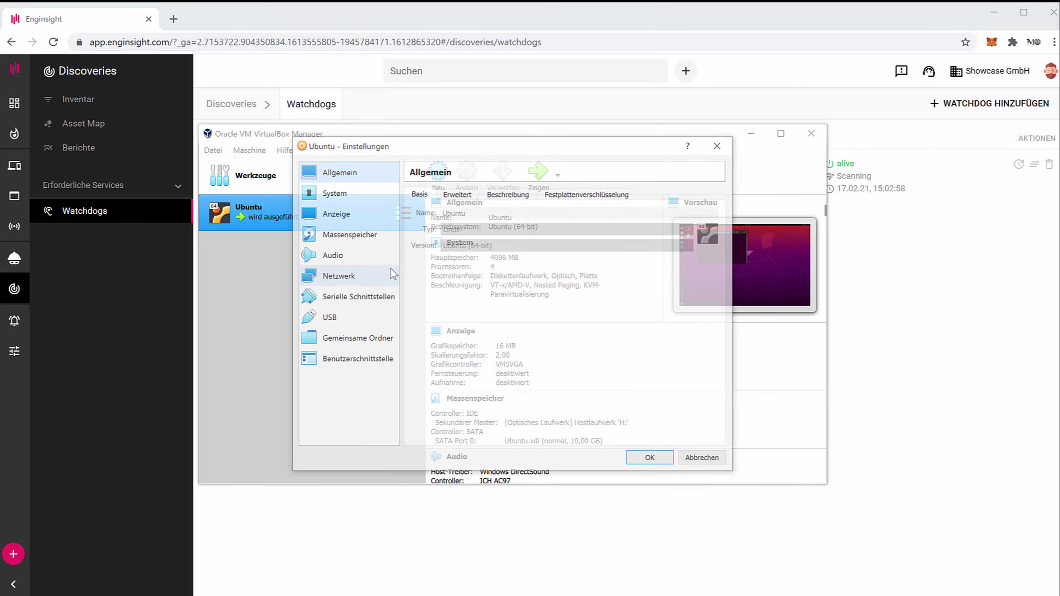
left_click(346, 276)
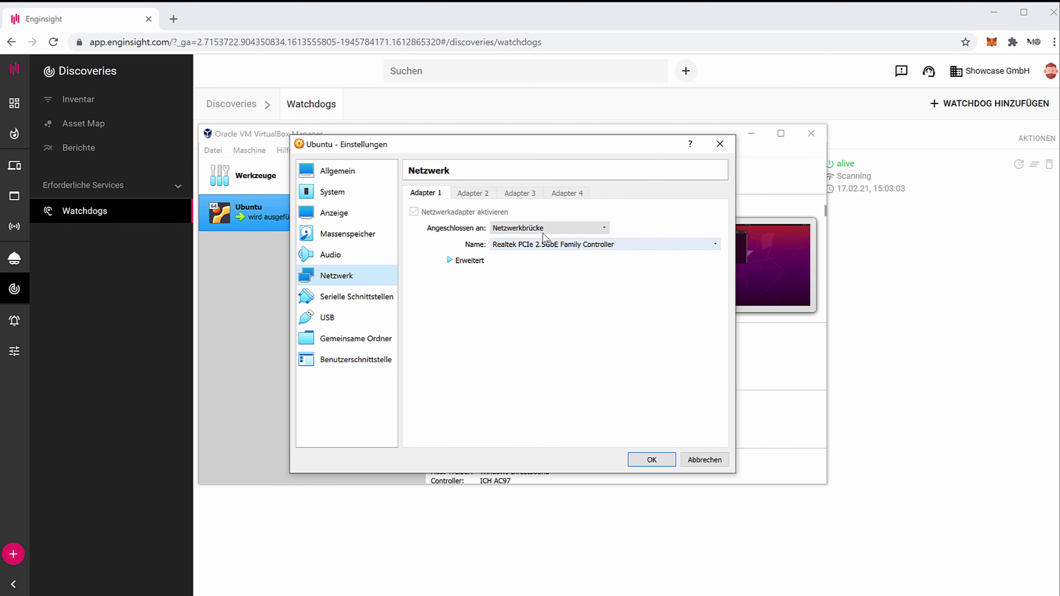
left_click(718, 145)
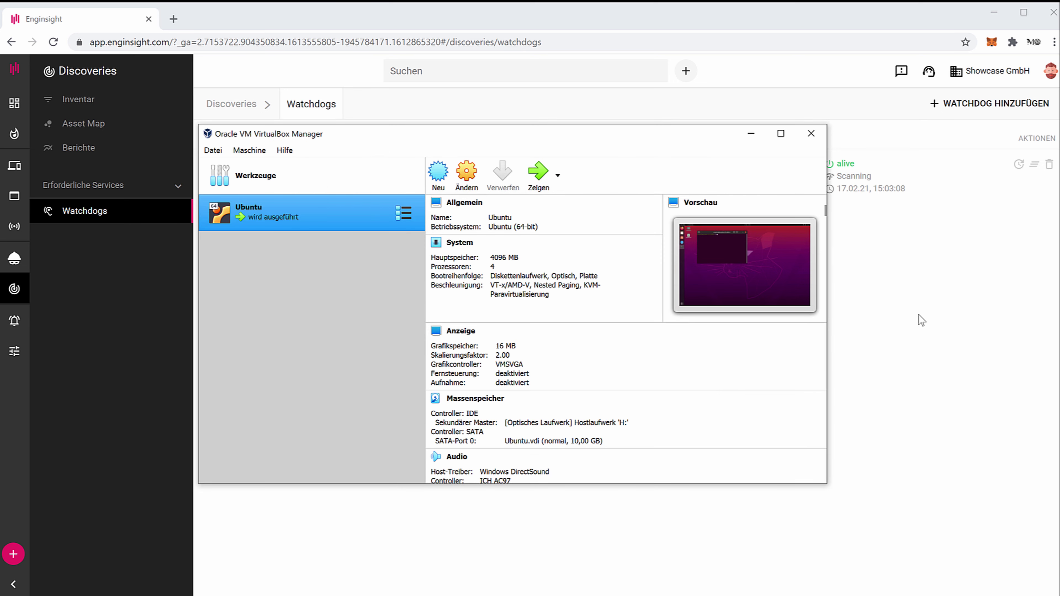
left_click(928, 374)
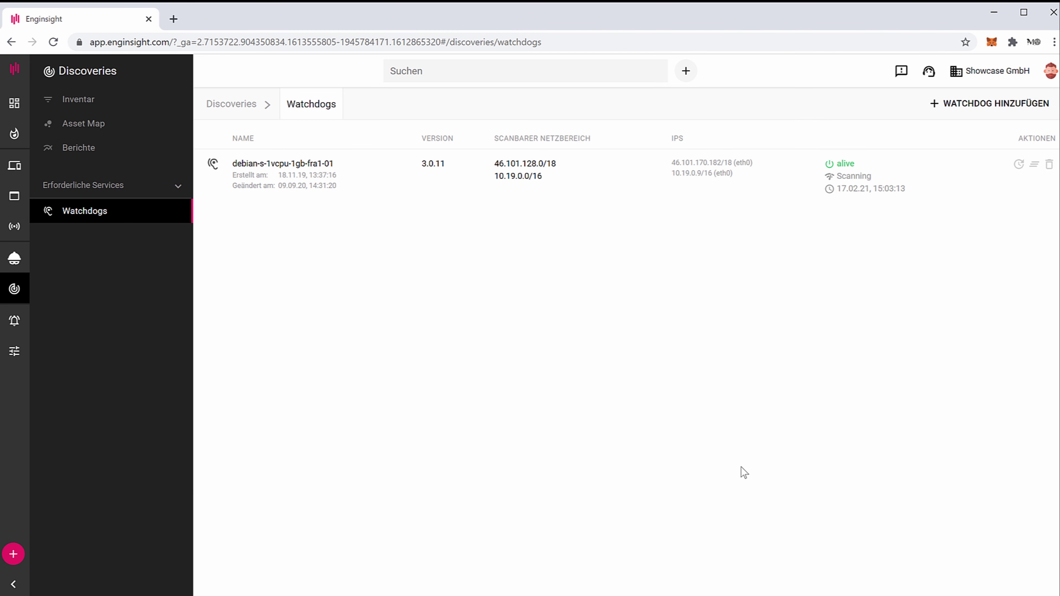
key("alt+Tab")
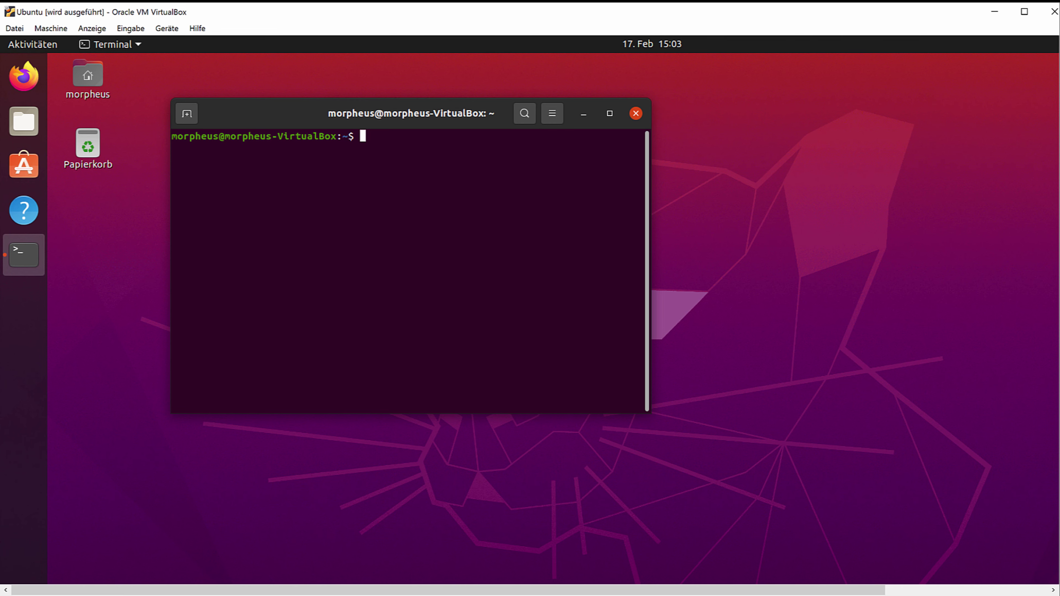
key("alt+Tab")
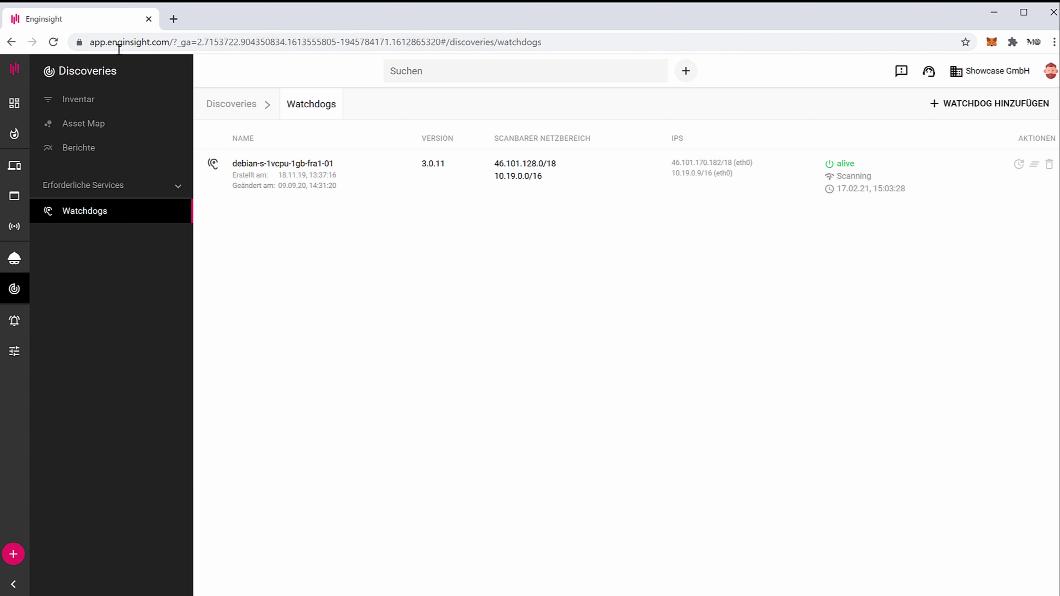
Open the dialog for adding a watchdog and examine its installation command, including the identifier and access key lines
left_click(968, 105)
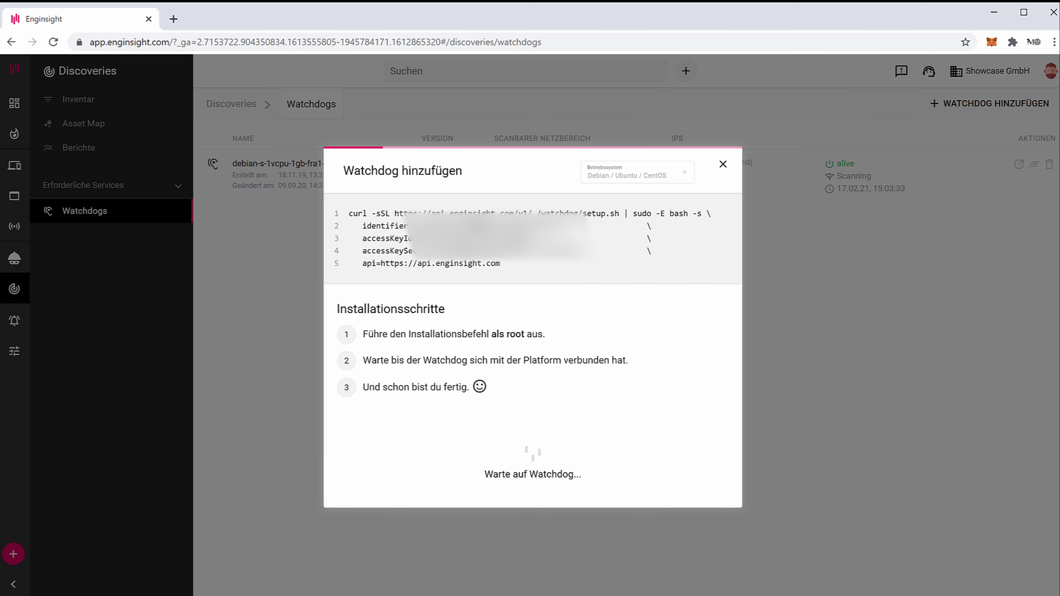
left_click_drag(351, 209, 512, 280)
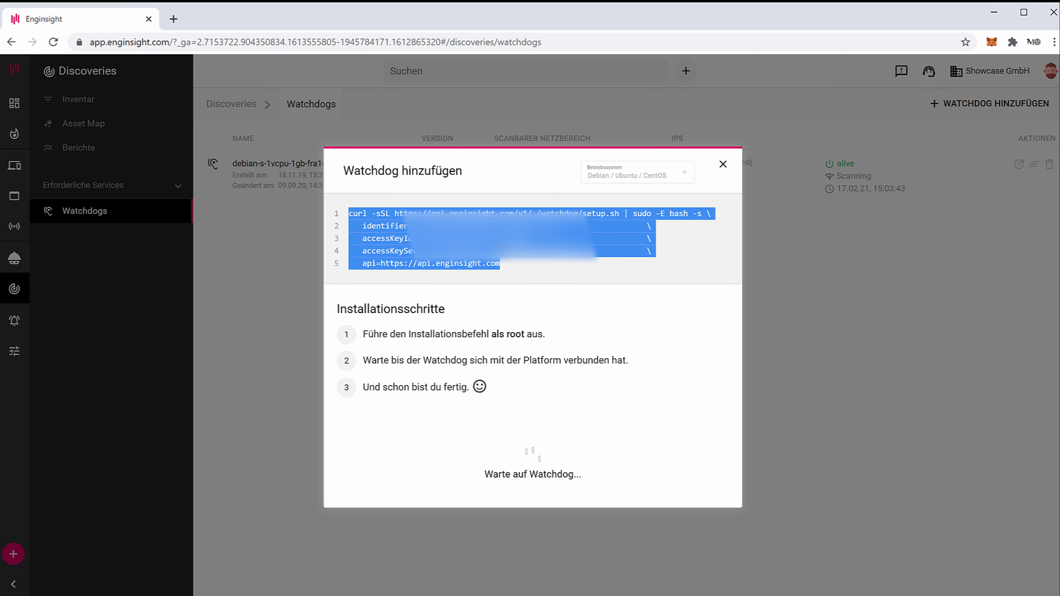
left_click(392, 225)
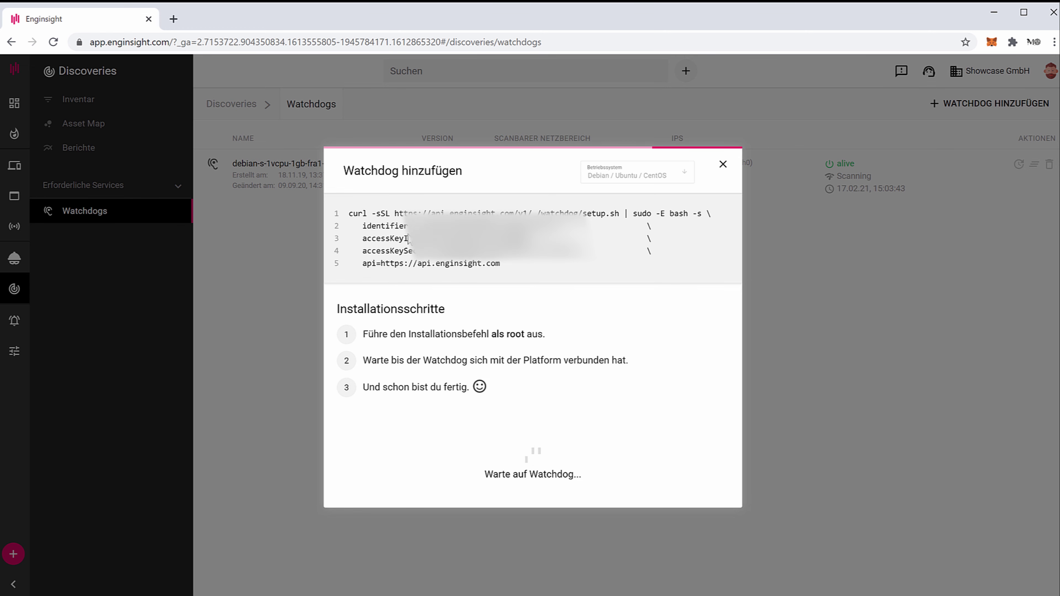
double_click(434, 238)
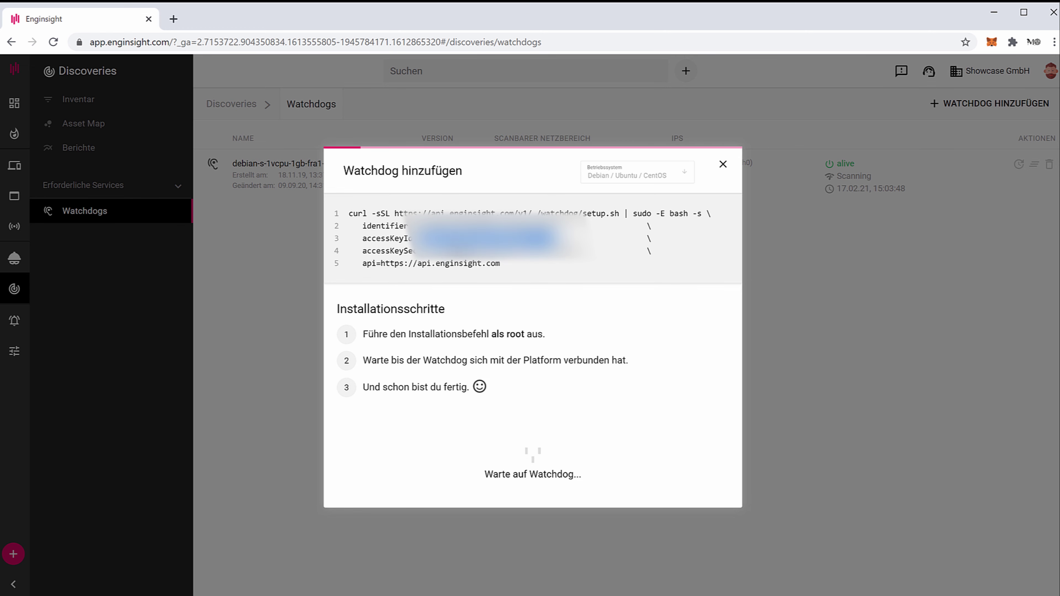
double_click(465, 251)
left_click_drag(521, 264, 356, 213)
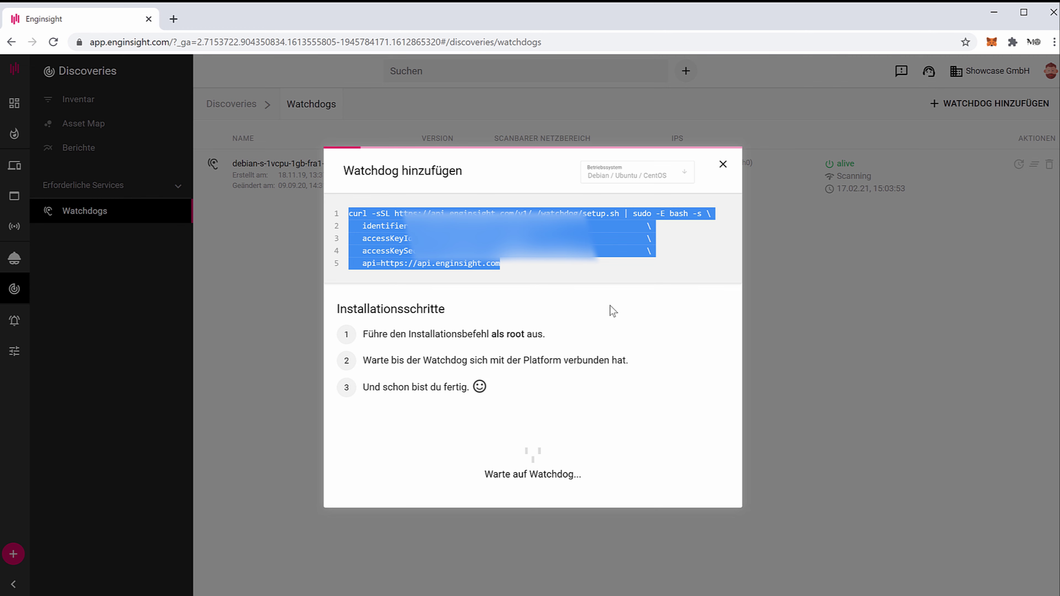
left_click(644, 250)
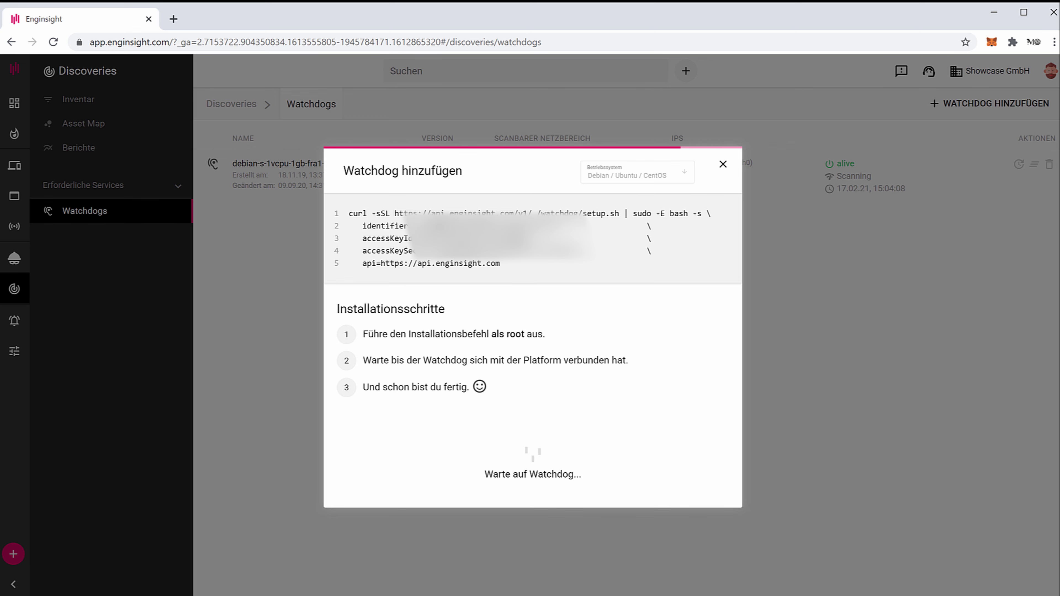
double_click(617, 225)
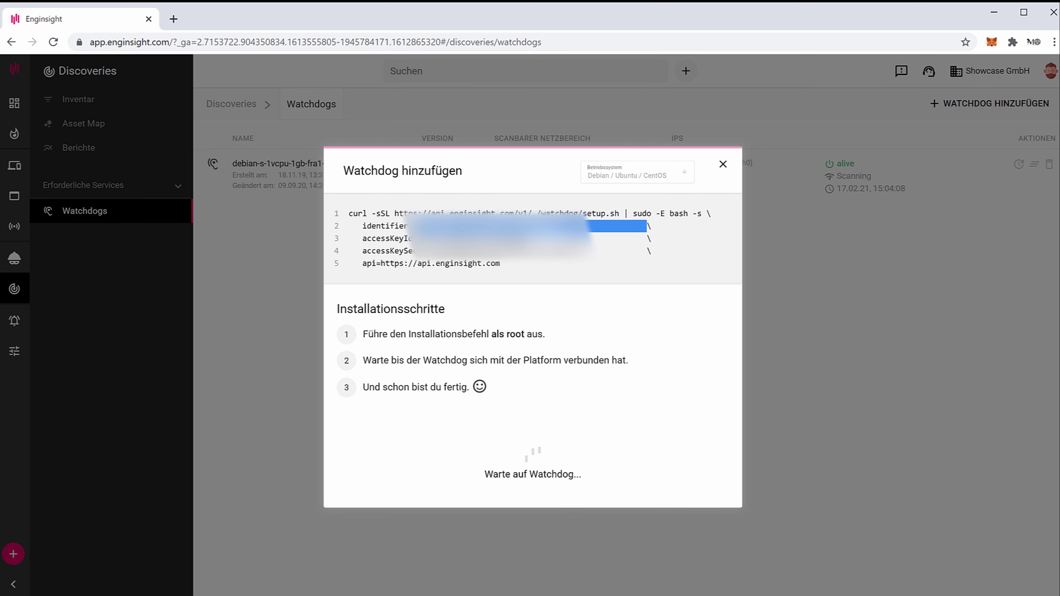
Reopen the watchdog installation dialog and inspect the access key ID and access key secret entries, closing it when done
left_click(722, 164)
left_click(1001, 107)
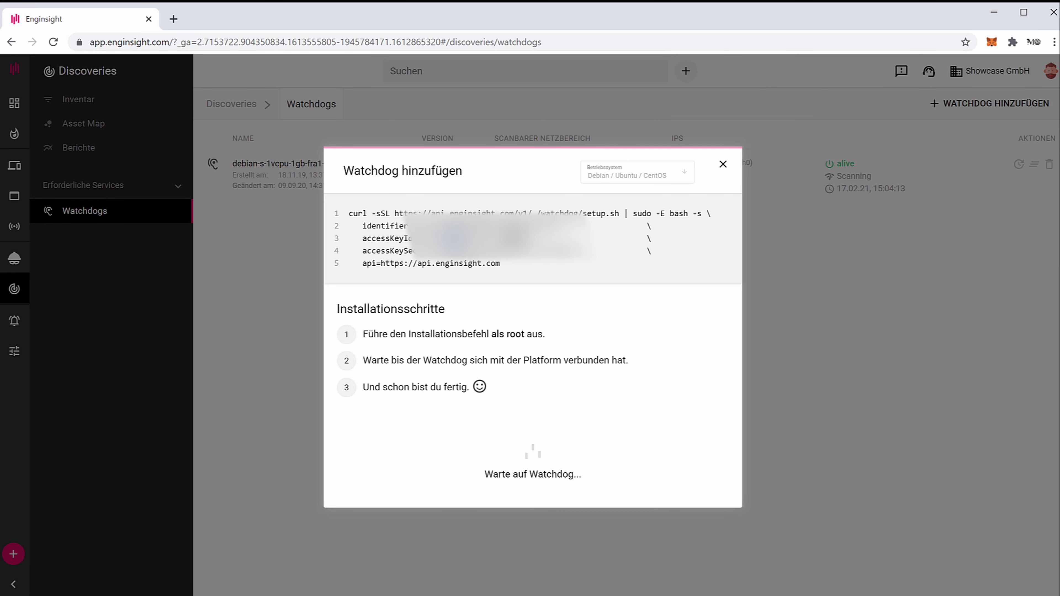
double_click(600, 246)
left_click(722, 164)
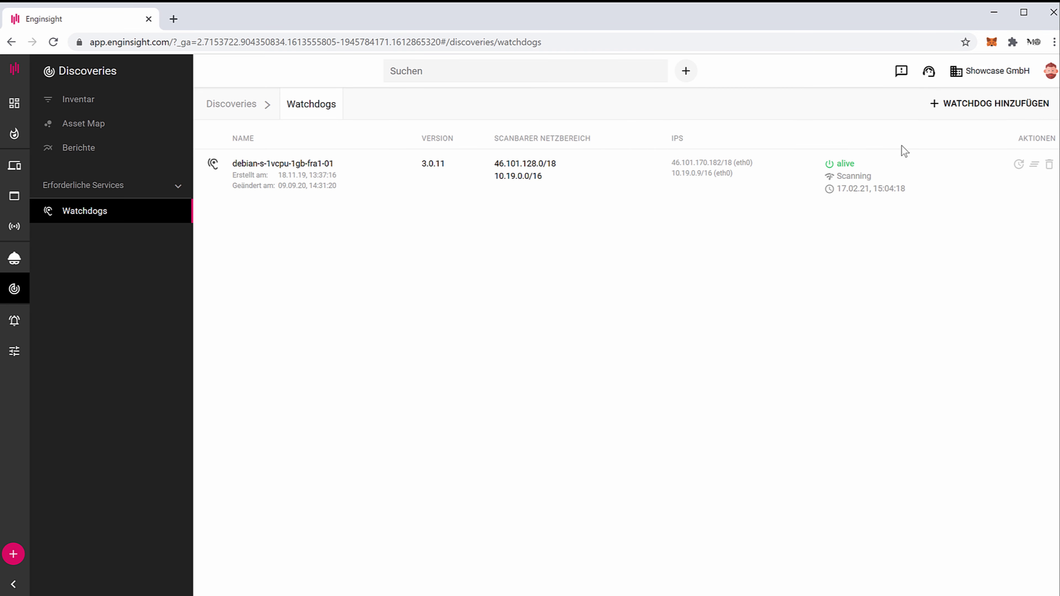
left_click(1014, 104)
double_click(476, 238)
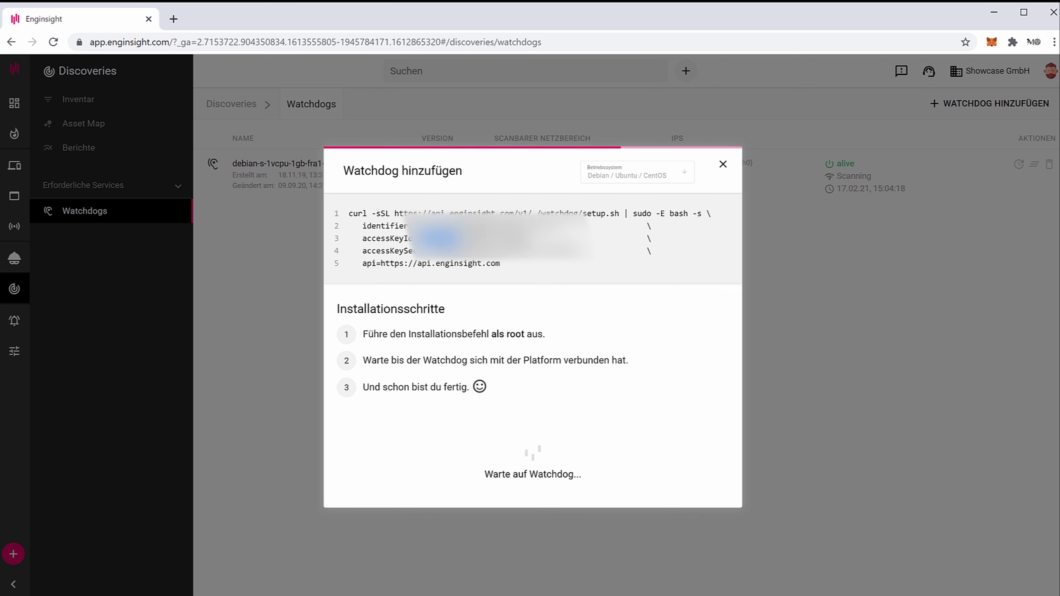
double_click(484, 238)
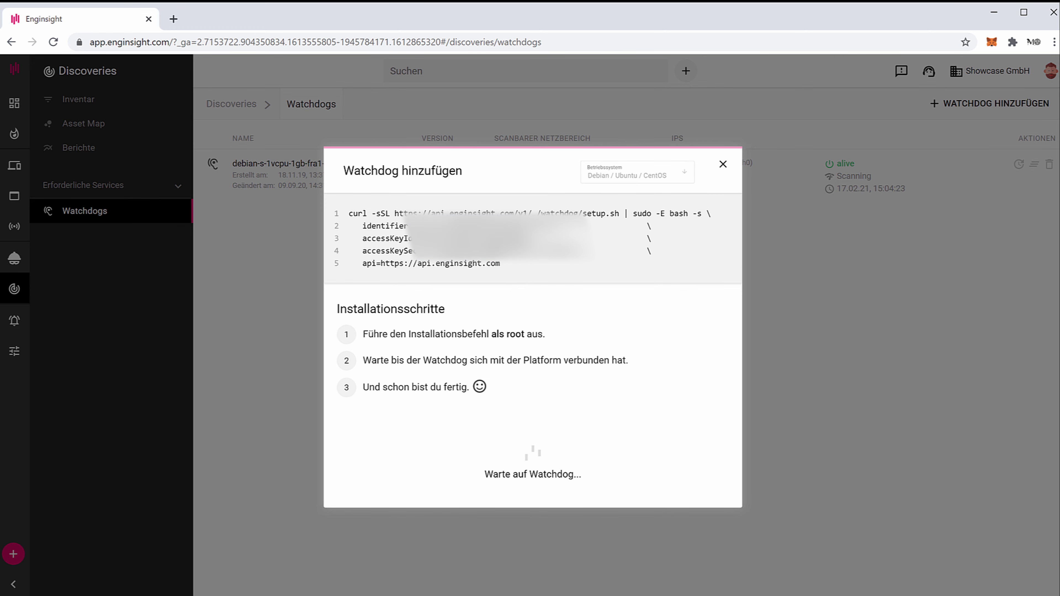
double_click(501, 250)
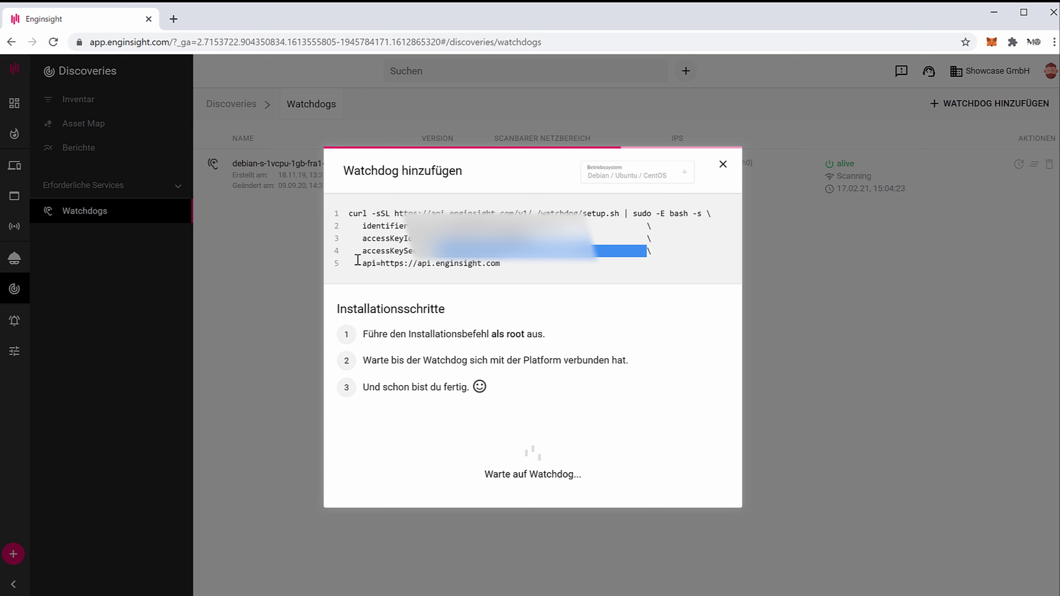
left_click(723, 167)
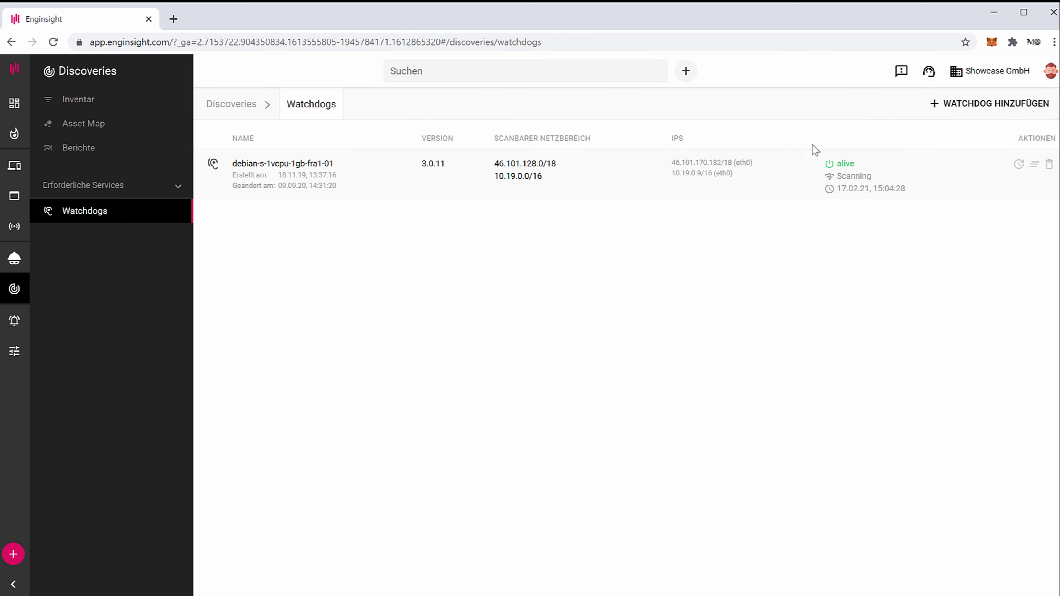
Start adding a watchdog and copy the complete Debian / Ubuntu / CentOS installation command, from curl through the api line
left_click(939, 104)
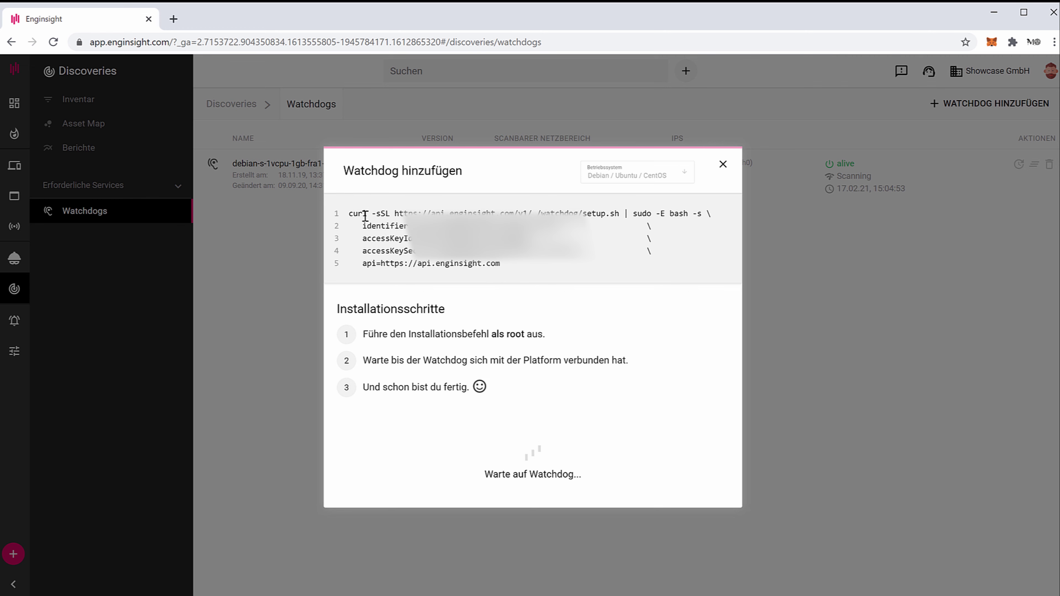
left_click_drag(349, 213, 500, 264)
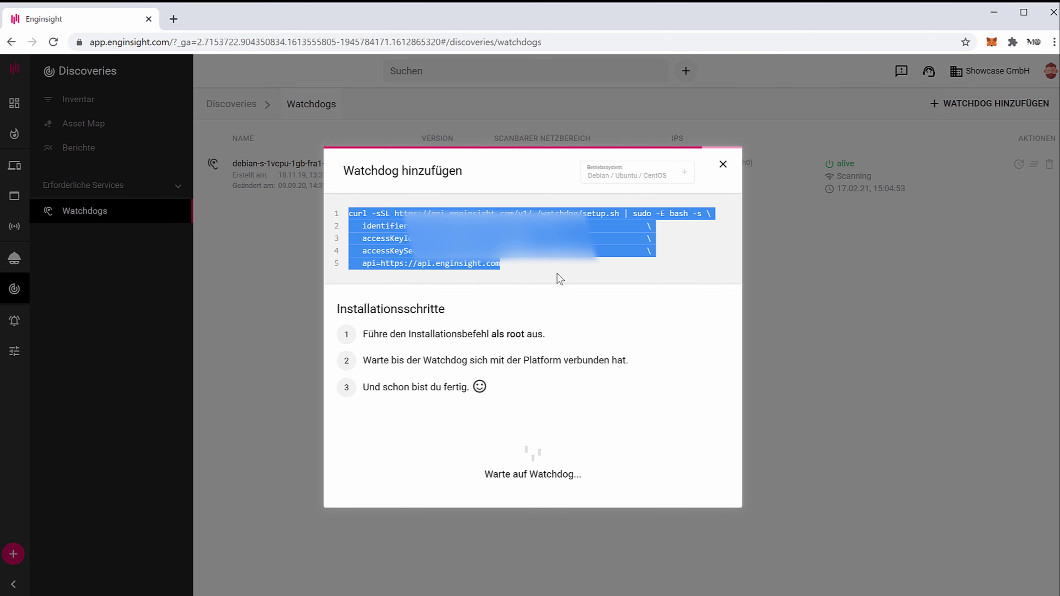
left_click(493, 260)
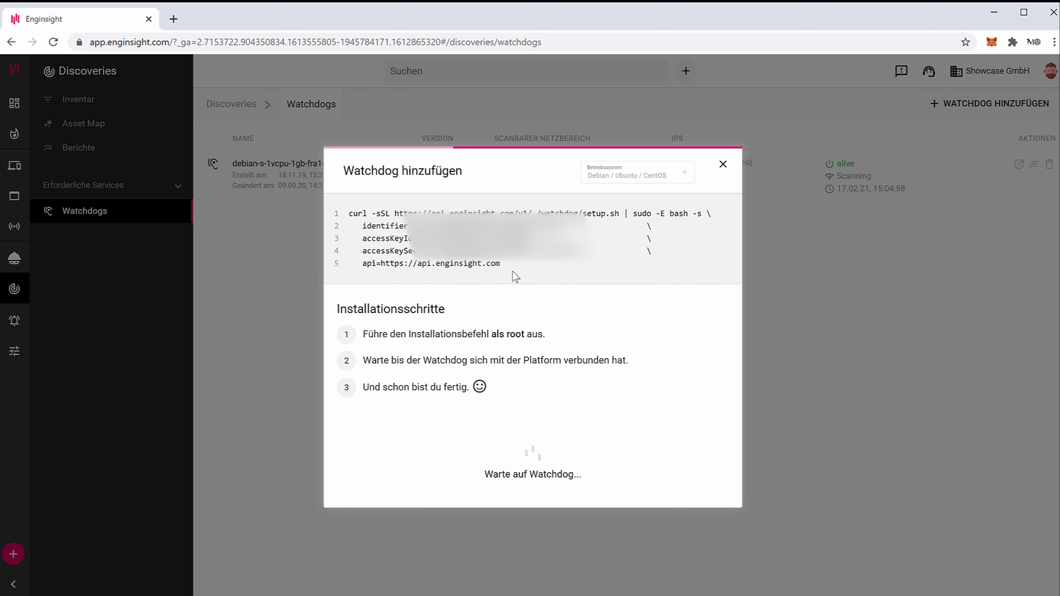
left_click_drag(501, 264, 349, 212)
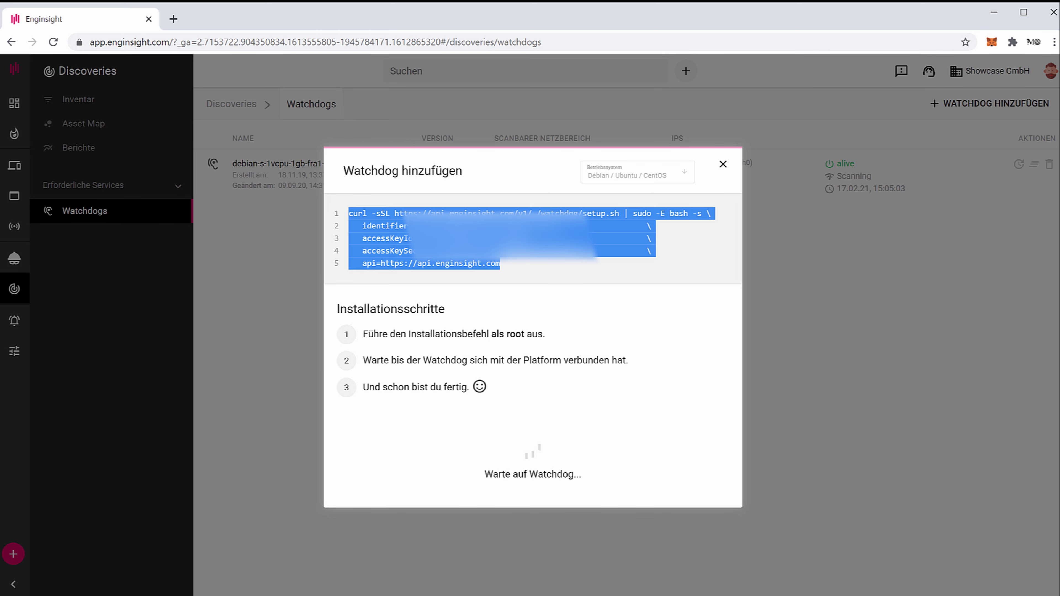
Switch to the Ubuntu virtual machine's terminal and become root with "sudo su", entering the account password
key("alt+Tab")
type("sudo su")
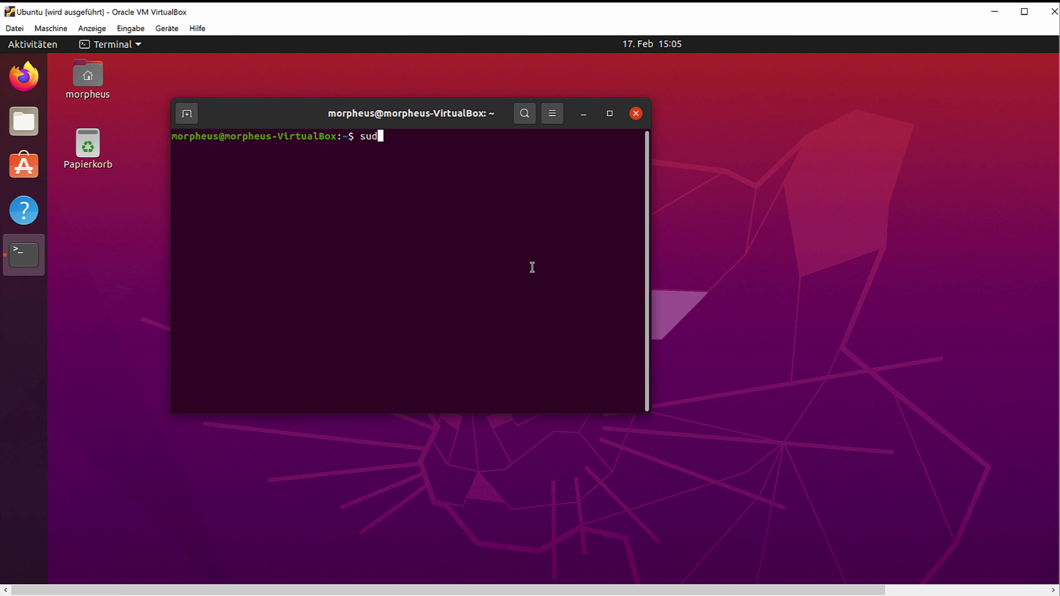
key("Return")
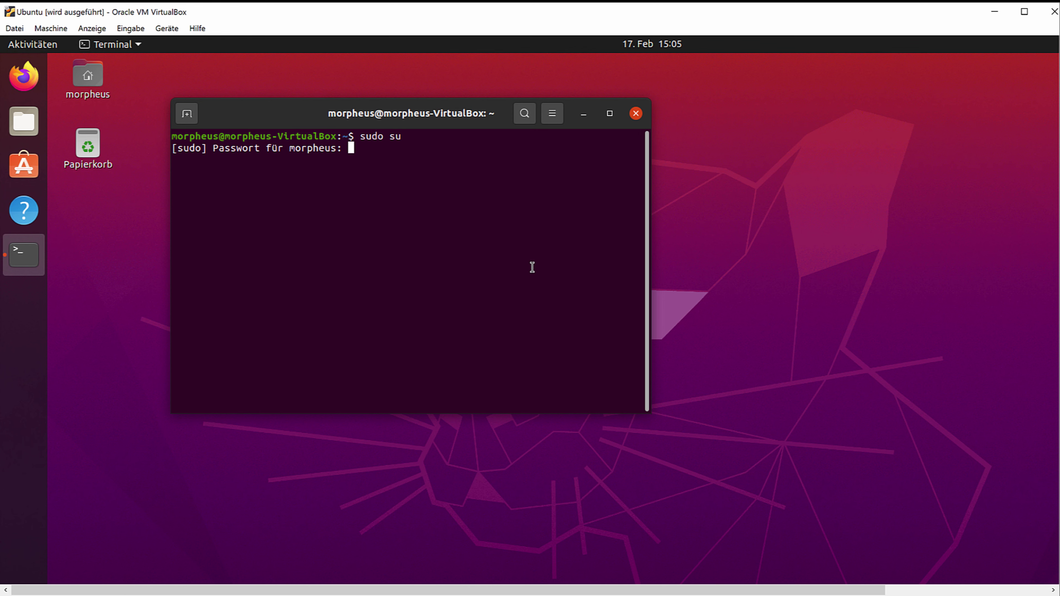
key("Return")
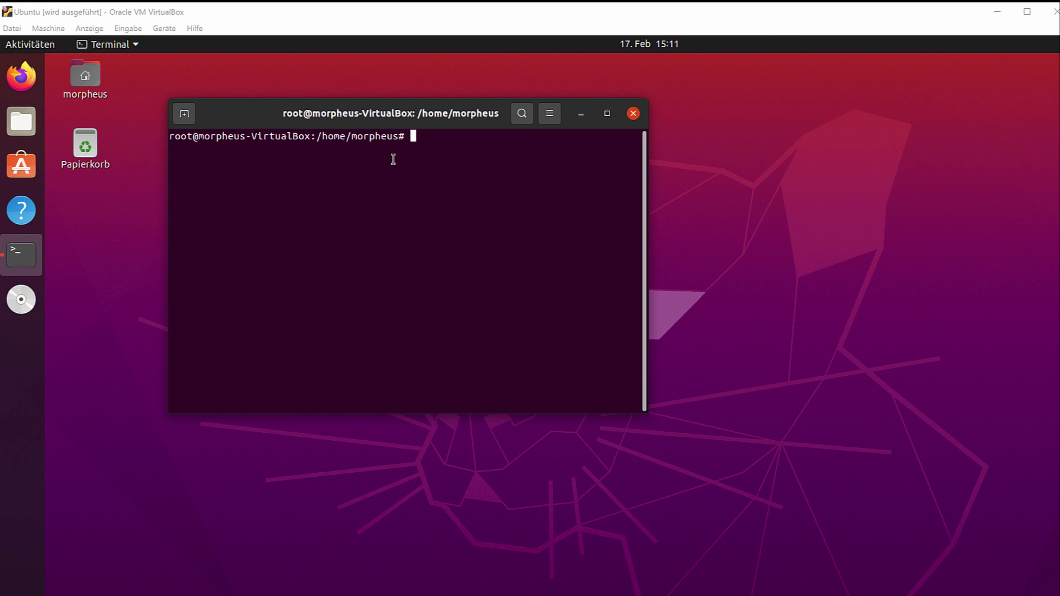
Look up the shared clipboard option (Gemeinsame Zwischenablage) among the virtual machine's device settings
left_click(128, 28)
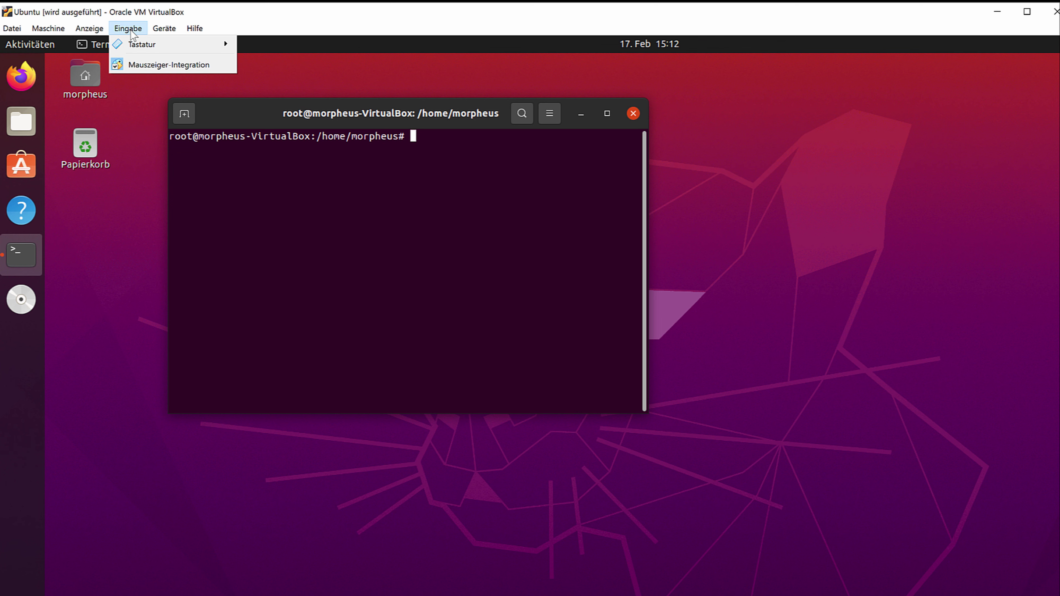
mouse_move(164, 28)
mouse_move(272, 122)
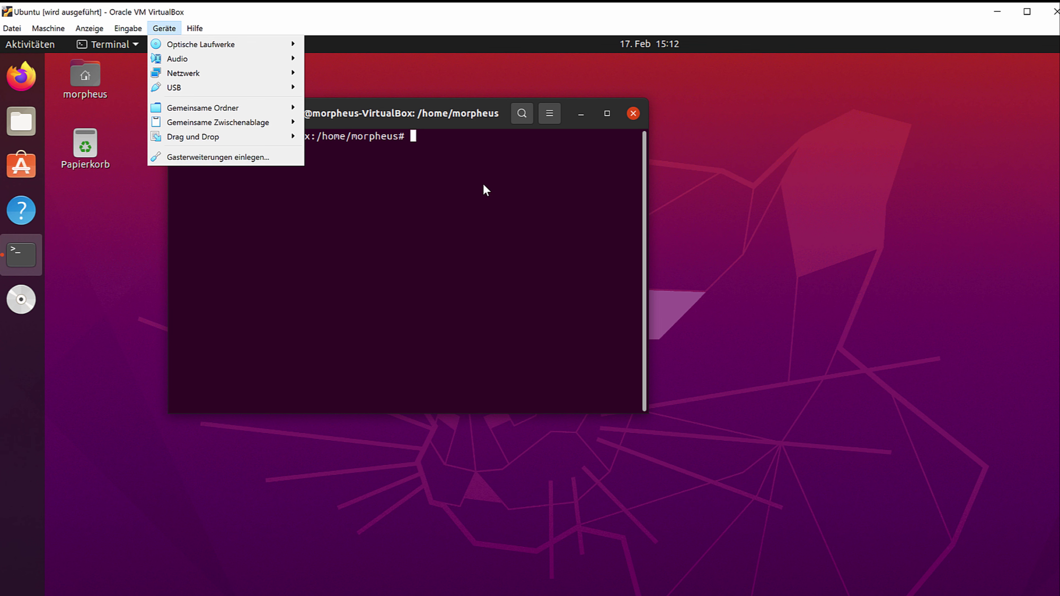
left_click(493, 194)
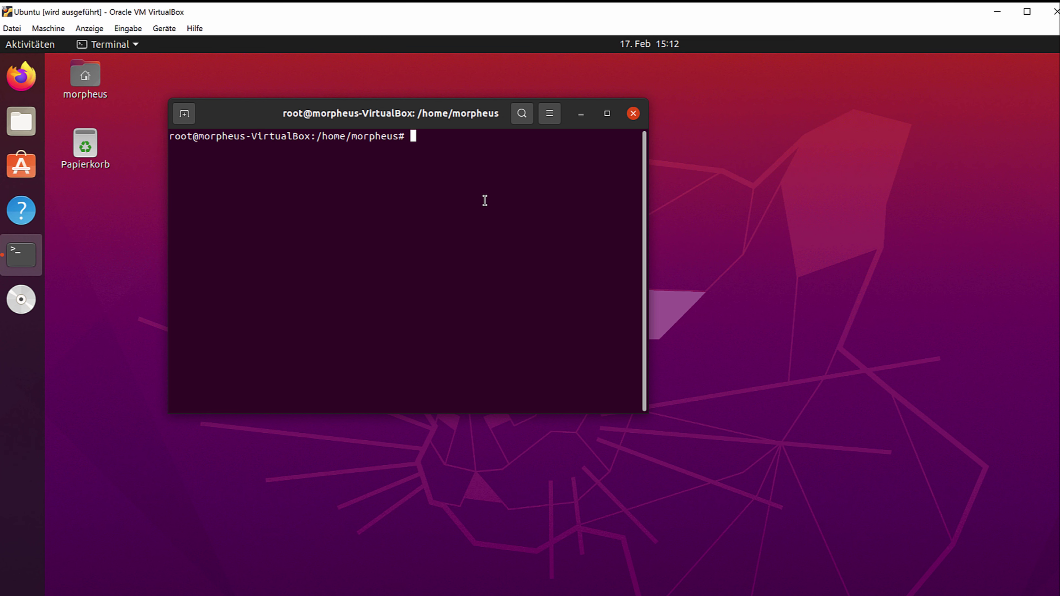
Run the copied watchdog installation command, including its access key ID and access key secret, and accept the licence agreement with y
key("ctrl+shift+v")
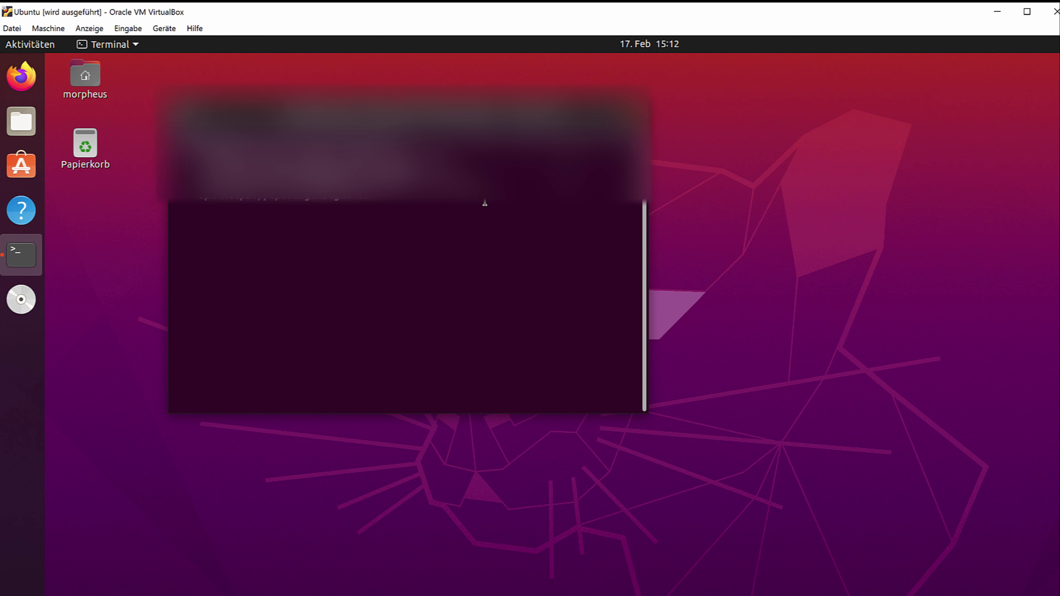
key("Return")
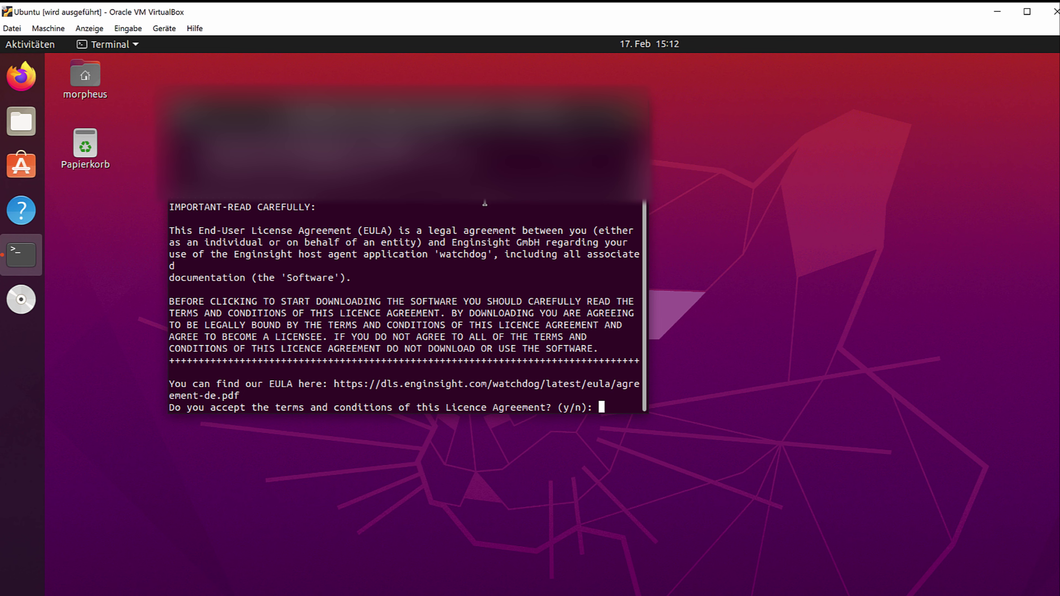
type("y")
key("Return")
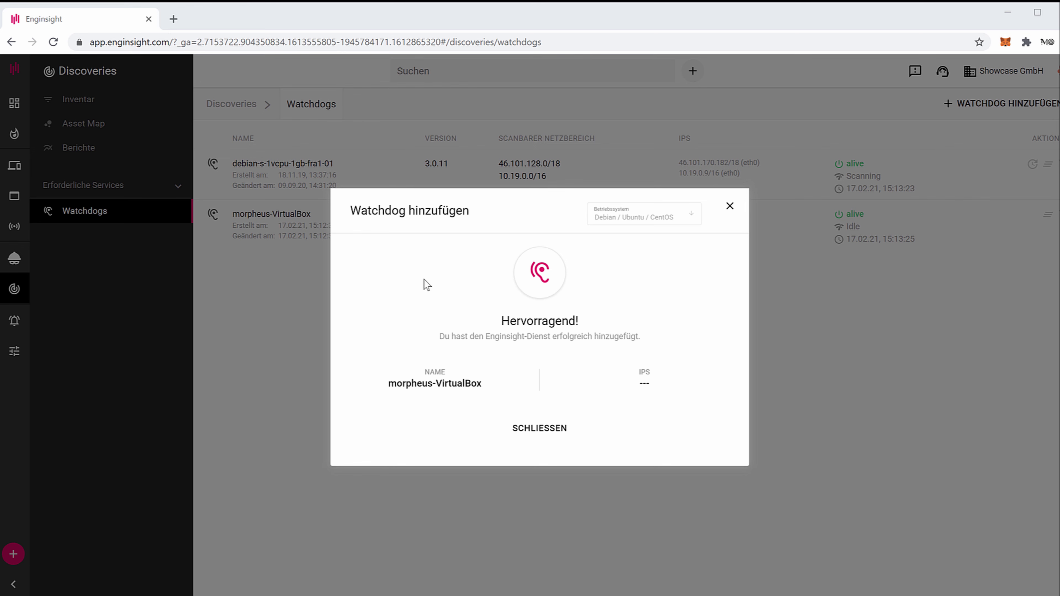
Return to the Enginsight platform in the browser and close the dialog for the added watchdog
left_click_drag(367, 211, 489, 217)
left_click(489, 218)
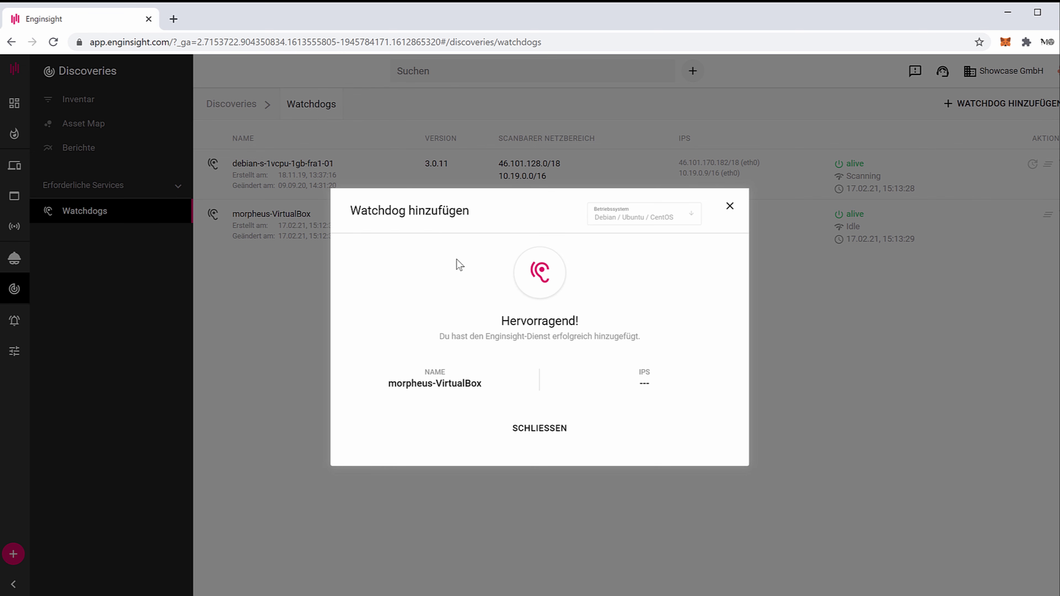
left_click(553, 432)
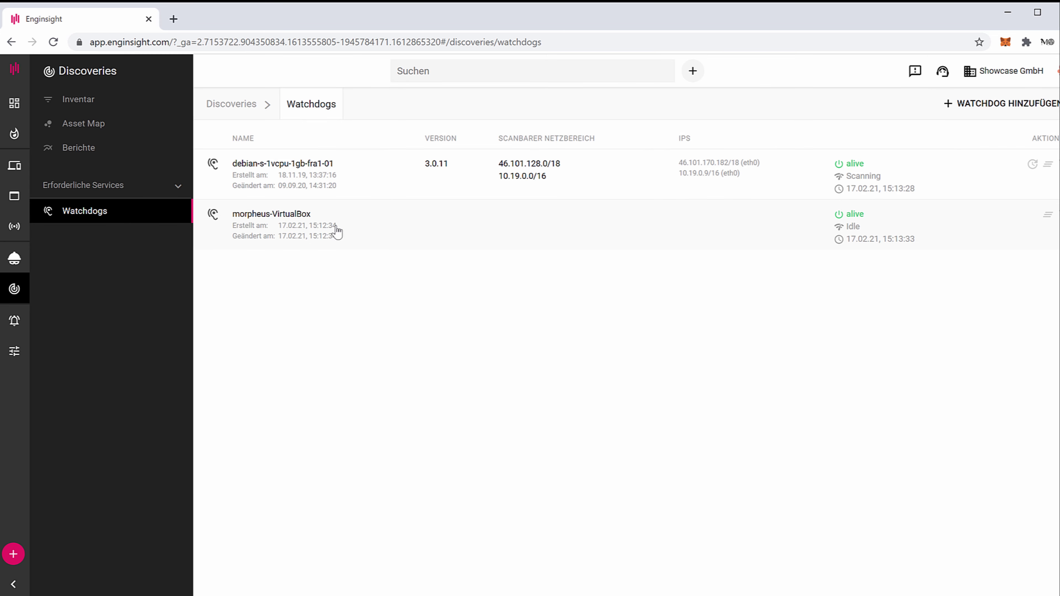
Open the settings of the watchdog morpheus-VirtualBox and review its general settings, networks (Netzwerke) and network adapters (Netzwerkadapter)
left_click(307, 230)
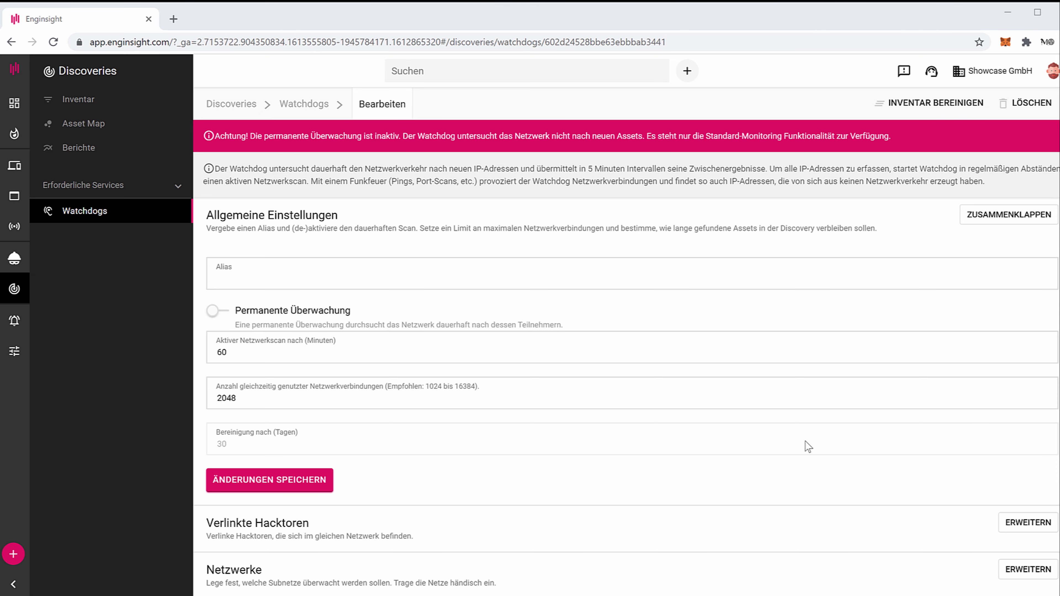
scroll(769, 427, "down", 2)
scroll(769, 427, "down", 1)
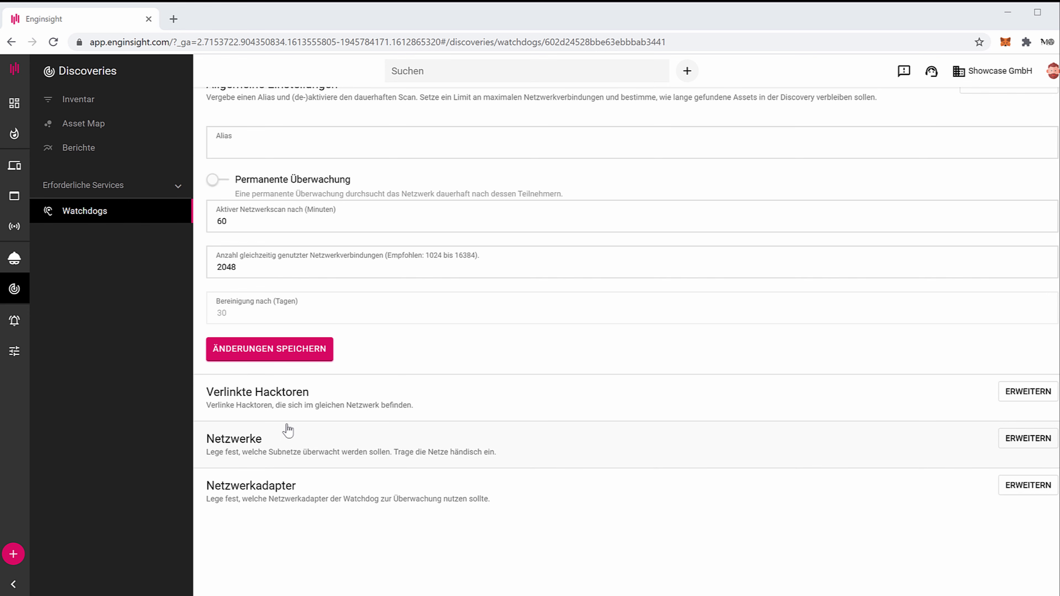
left_click(318, 444)
scroll(494, 377, "down", 4)
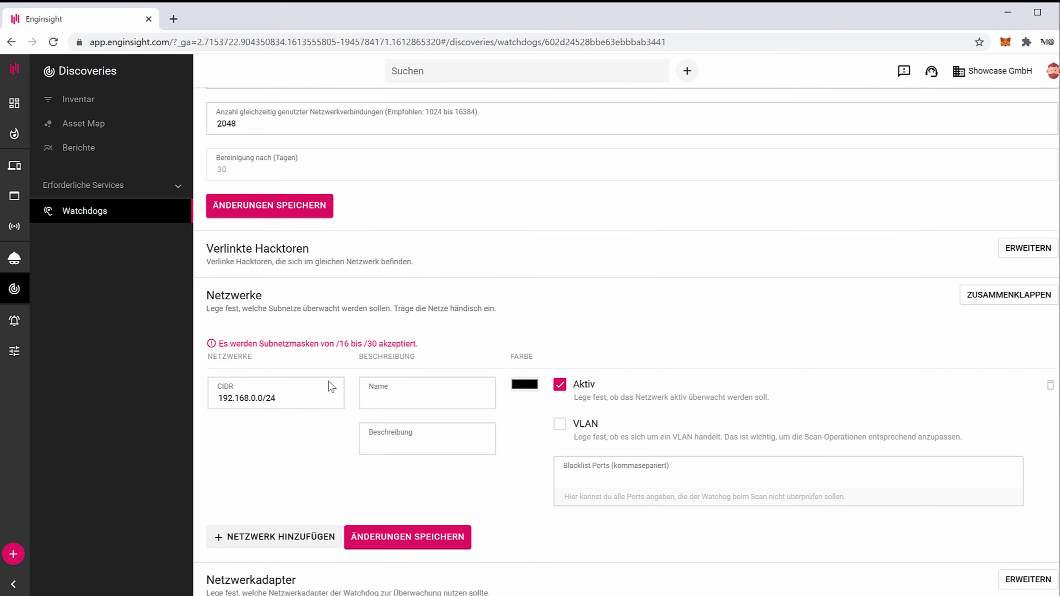
left_click(340, 464)
scroll(555, 407, "down", 1)
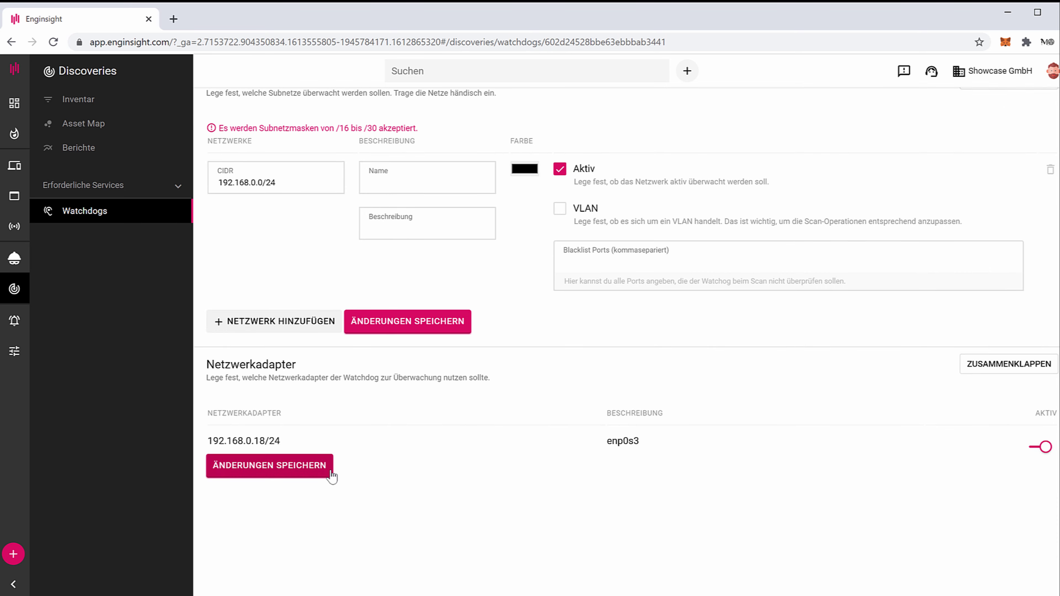
scroll(446, 487, "up", 12)
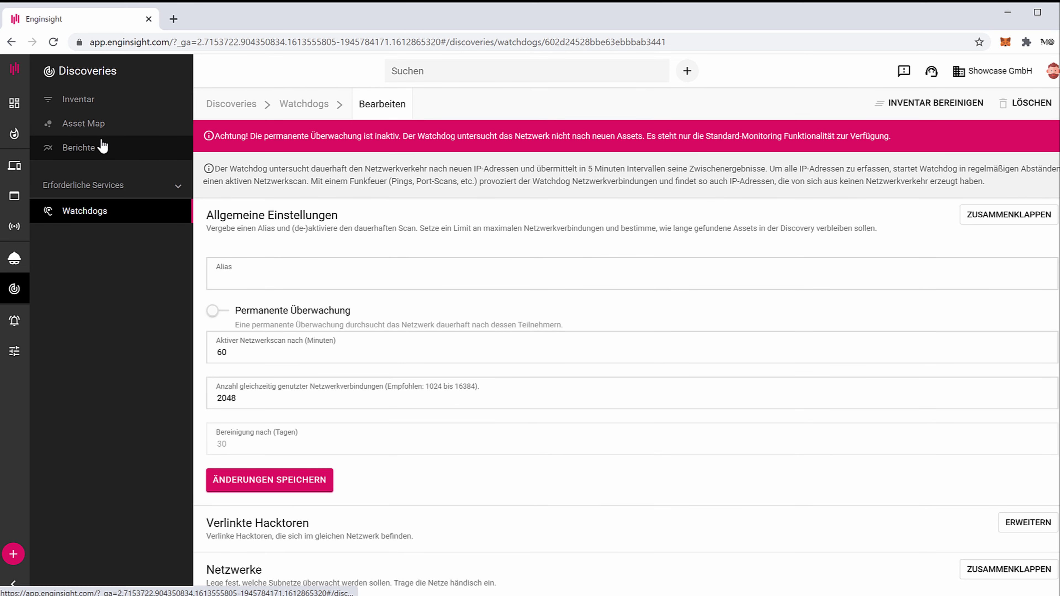
Check the Inventar, Asset Map and Berichte pages under Discoveries, then return to the Watchdogs list
left_click(109, 101)
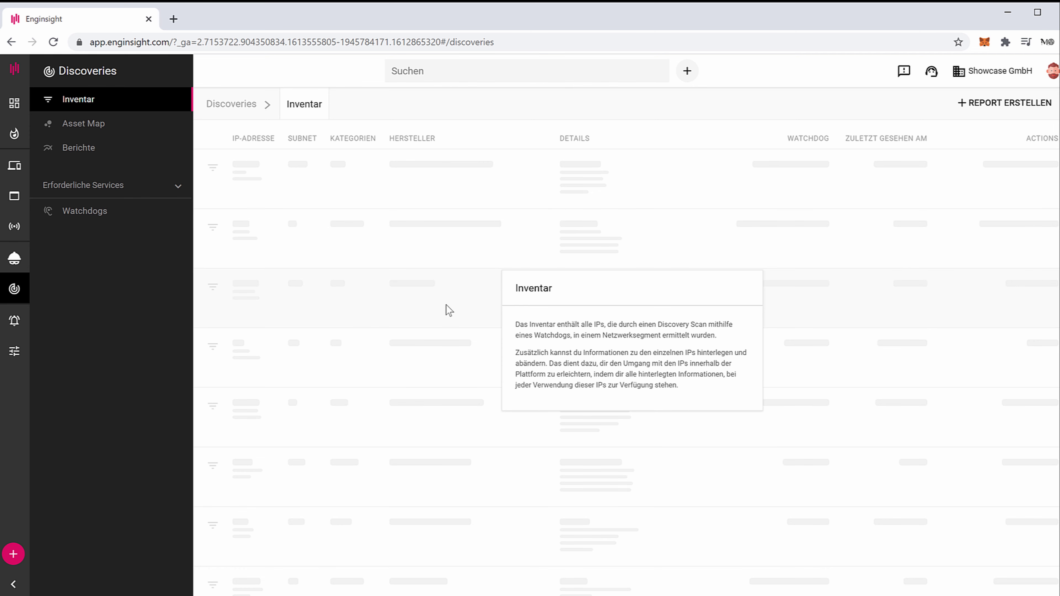
left_click(137, 125)
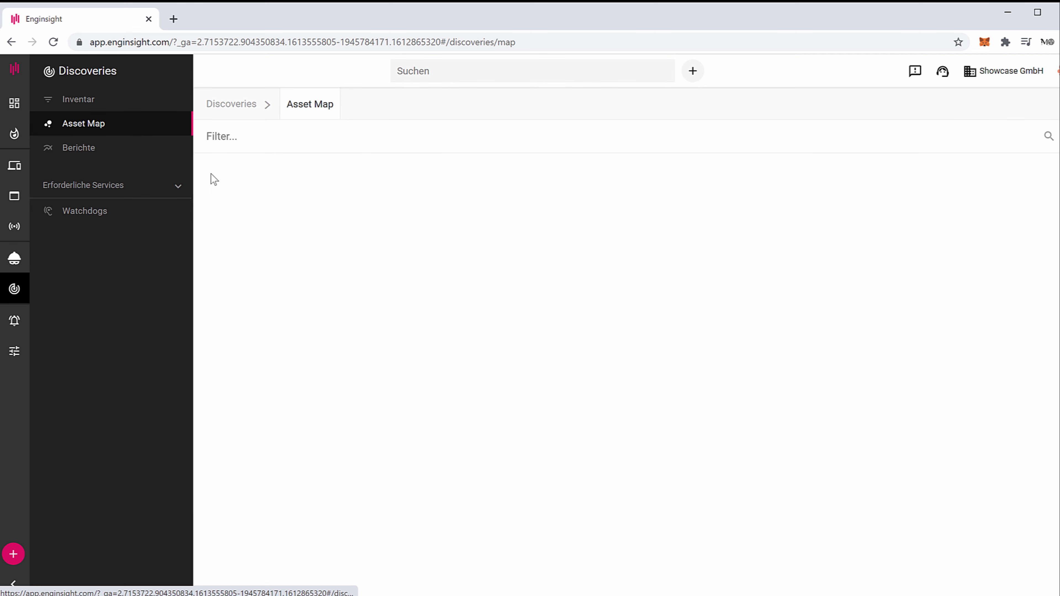
left_click(102, 157)
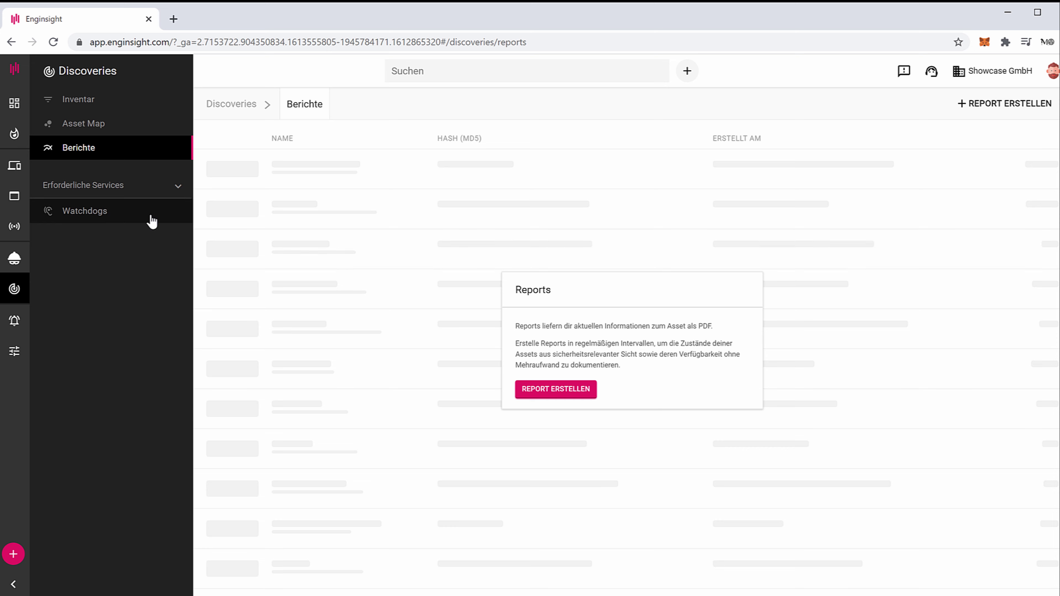
left_click(136, 214)
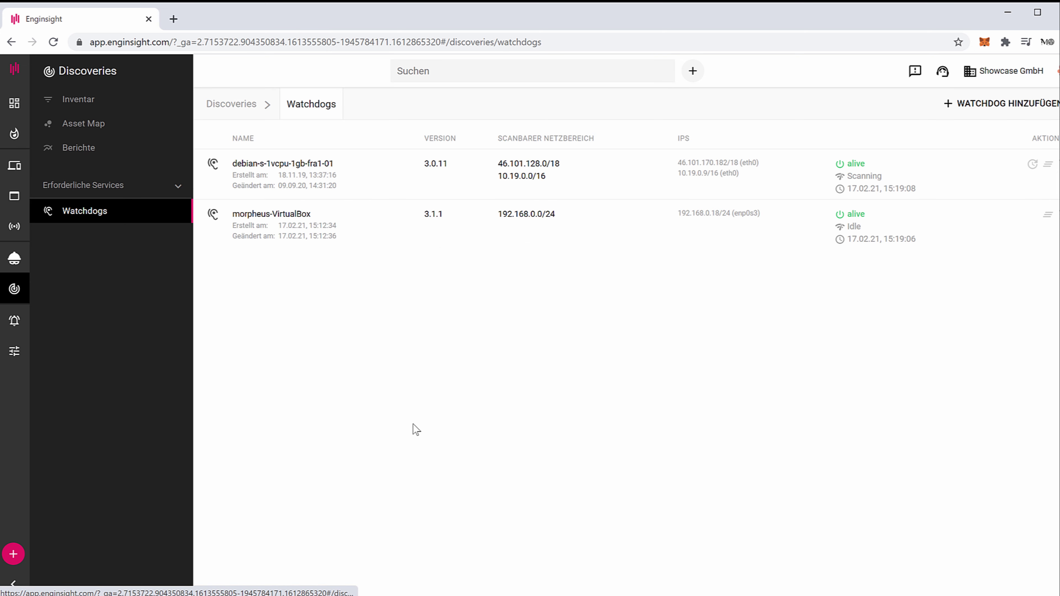
Enable Permanente Überwachung for the morpheus-VirtualBox watchdog, with active inventory cleanup after 30 days, and save the changes
left_click(272, 240)
left_click_drag(264, 137, 591, 137)
double_click(591, 136)
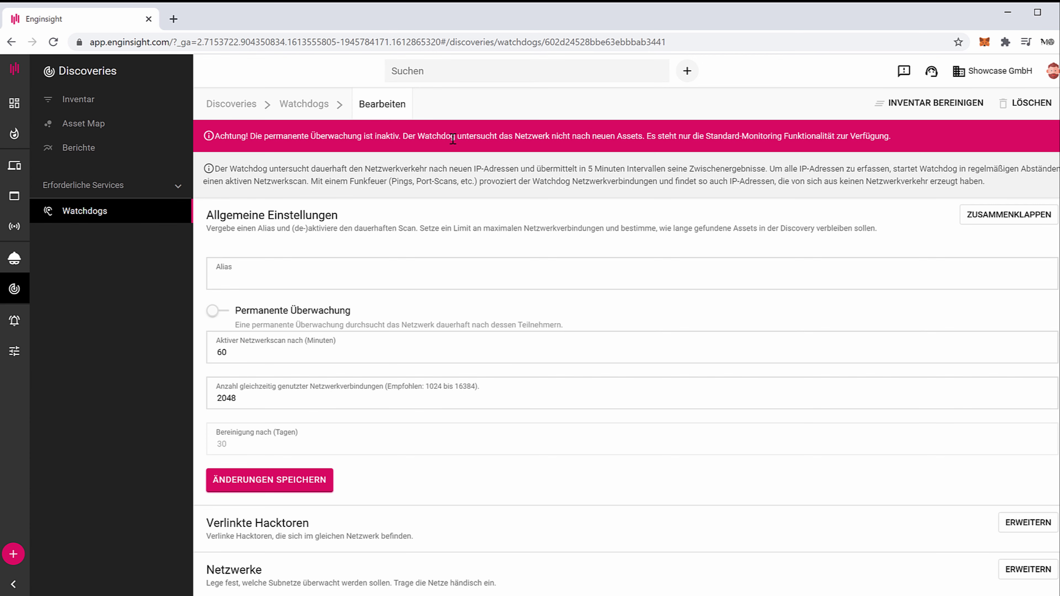
left_click_drag(437, 136, 451, 136)
left_click(213, 311)
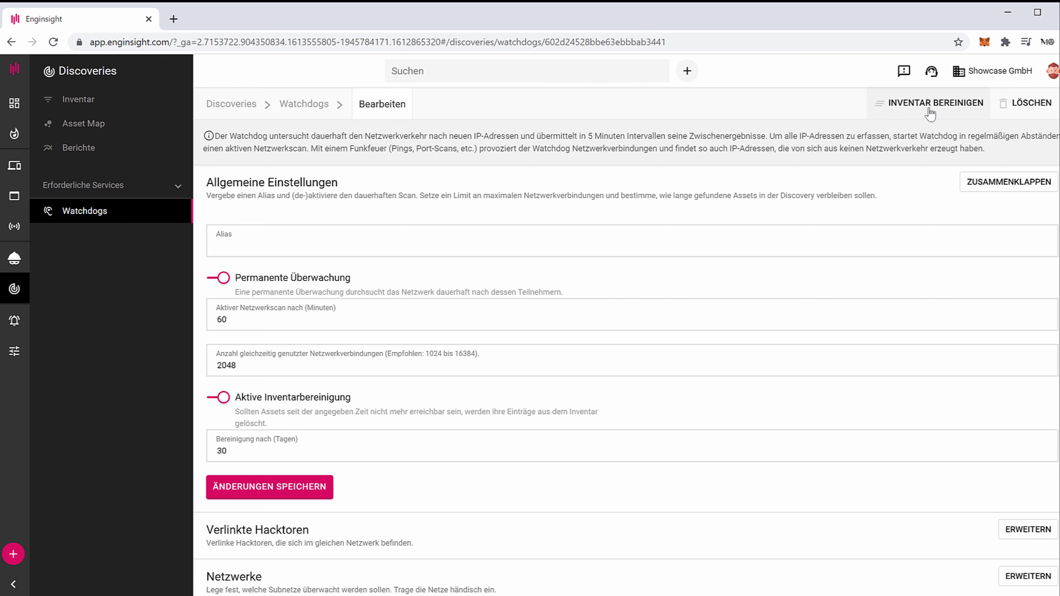
left_click_drag(233, 452, 215, 452)
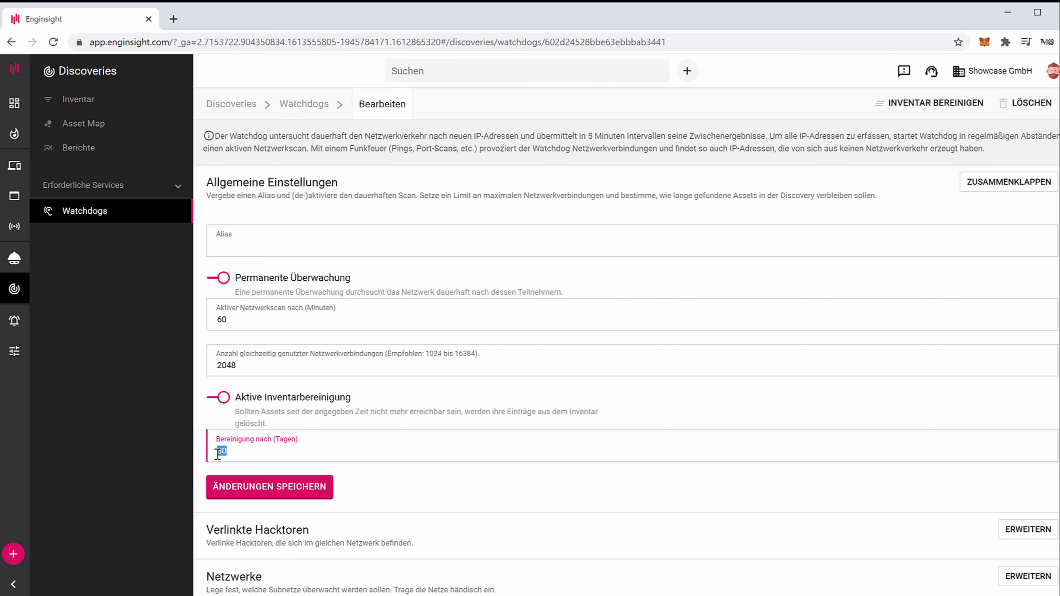
left_click(307, 492)
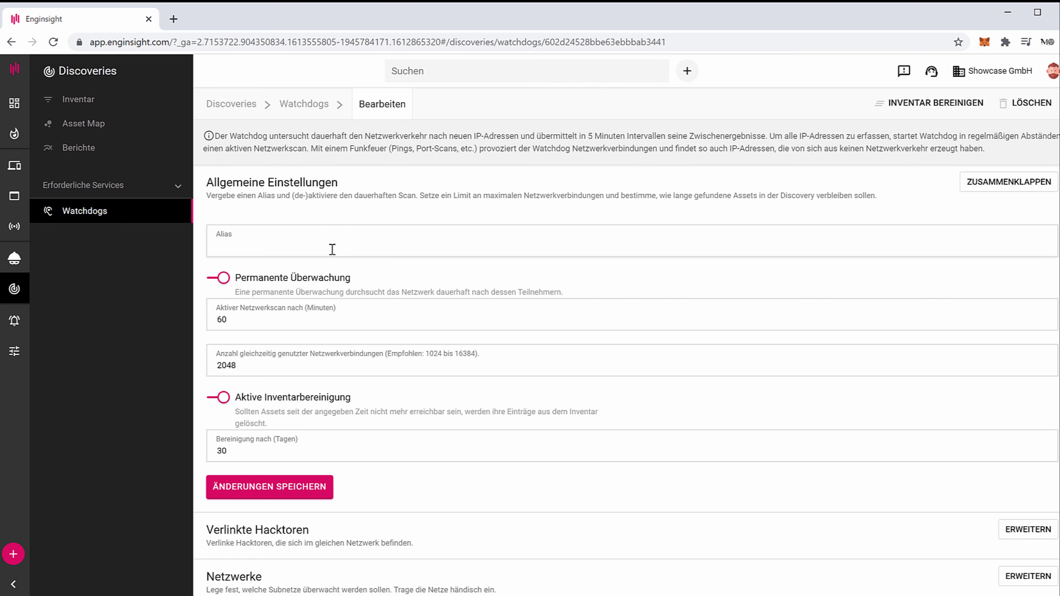
View the discovered devices on the Asset Map and read through the full Inventar list
left_click(136, 131)
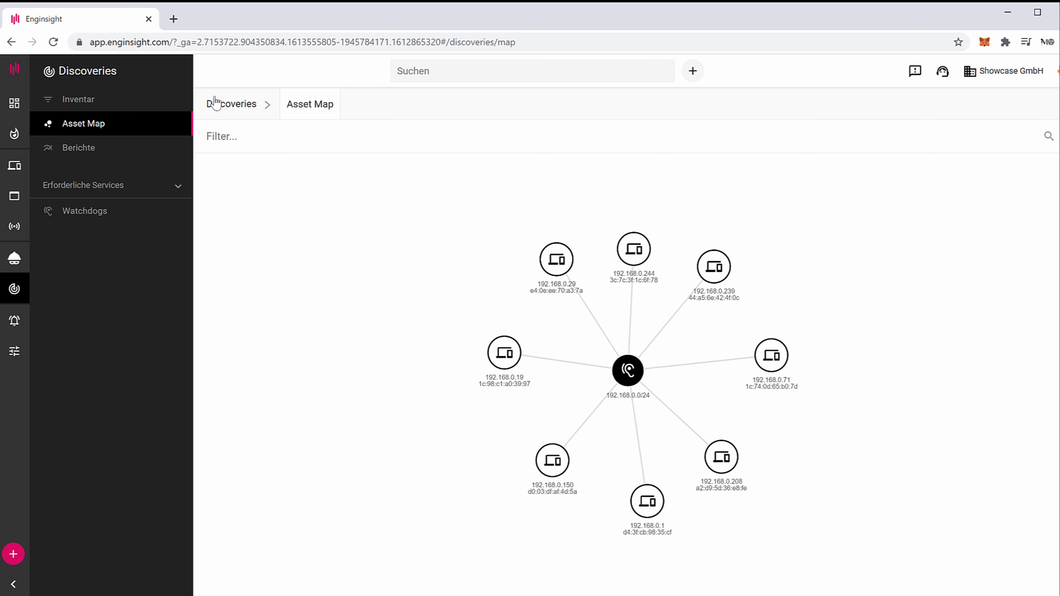
left_click(160, 104)
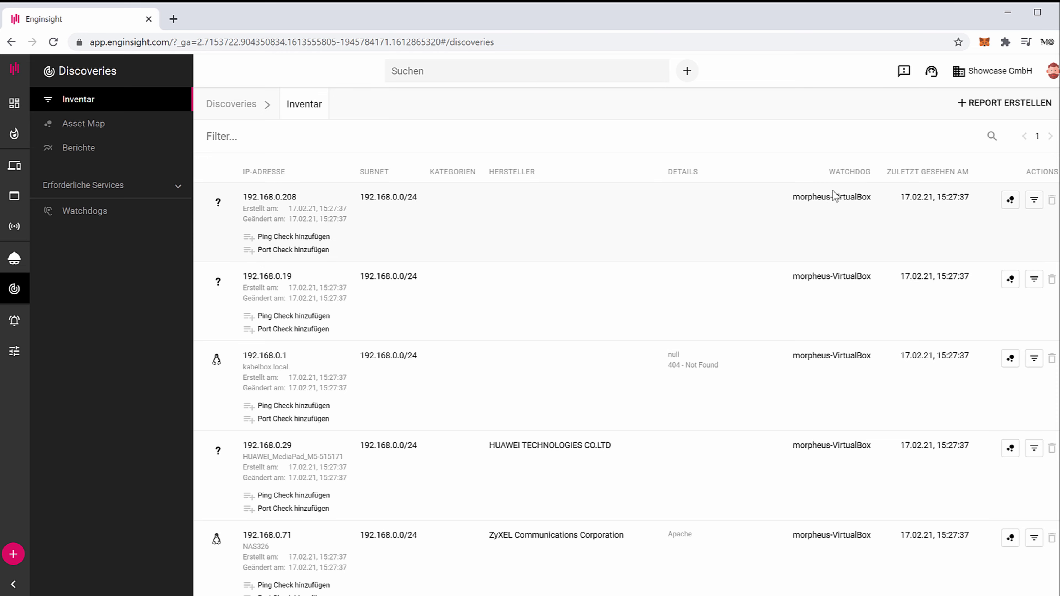
scroll(830, 209, "down", 5)
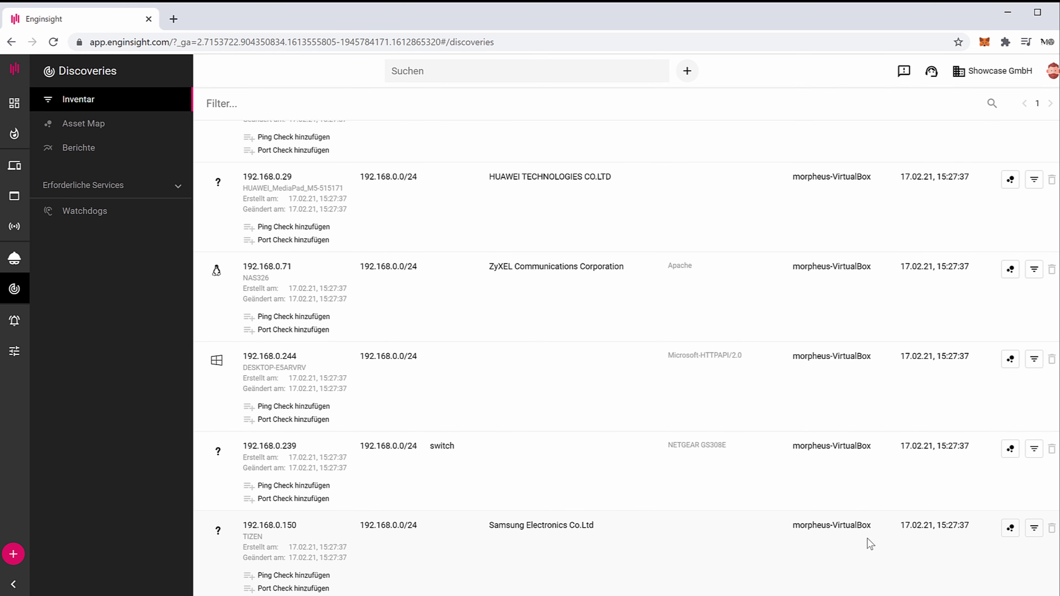
scroll(867, 538, "up", 5)
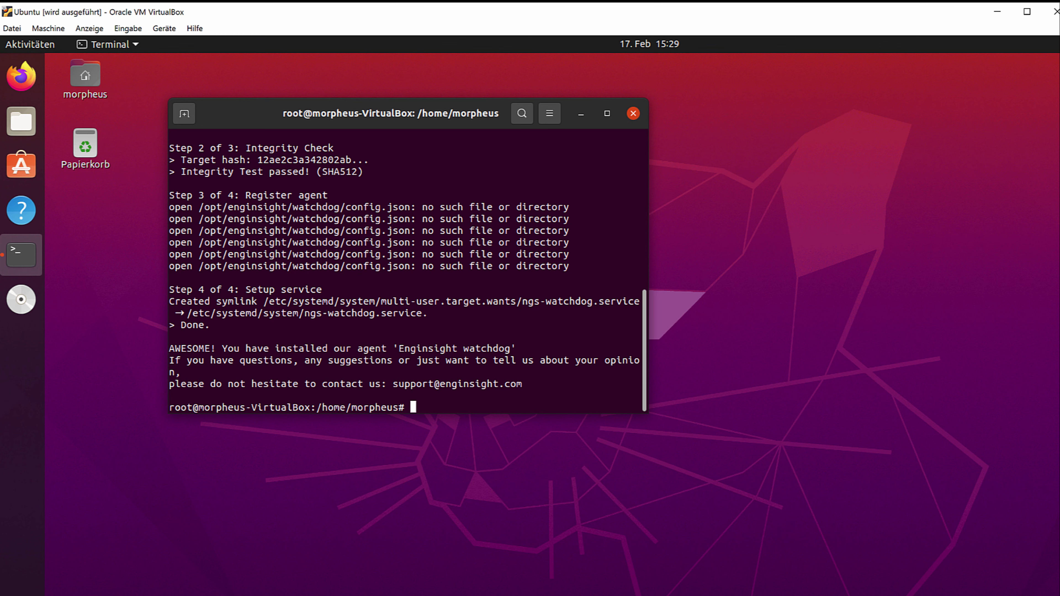
Run "ifconfig" in the Ubuntu virtual machine's terminal and look up the IPv4 address of enp0s3
type("ifc")
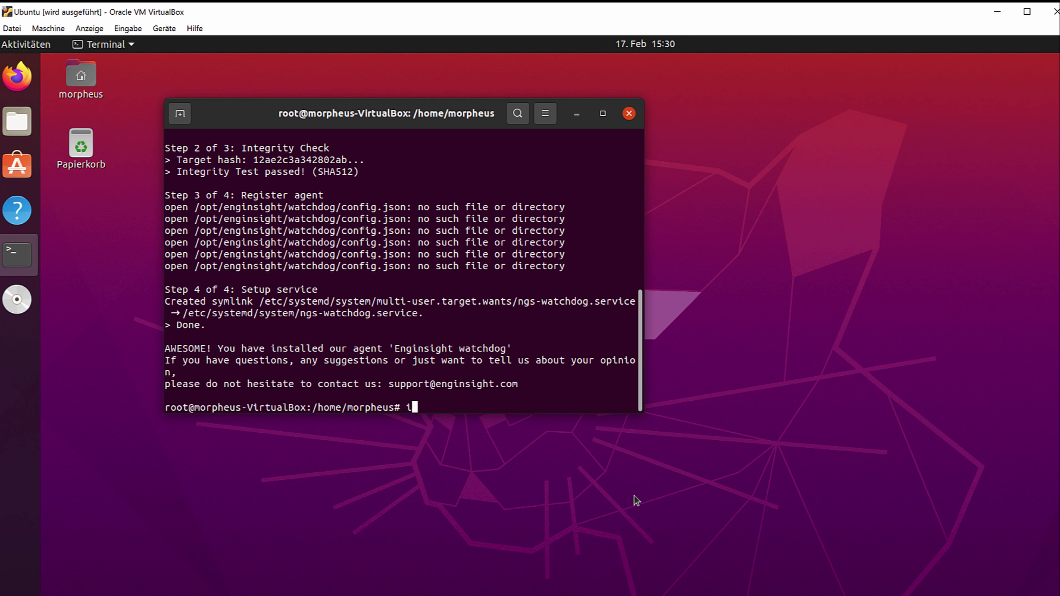
type("onfig")
key("Return")
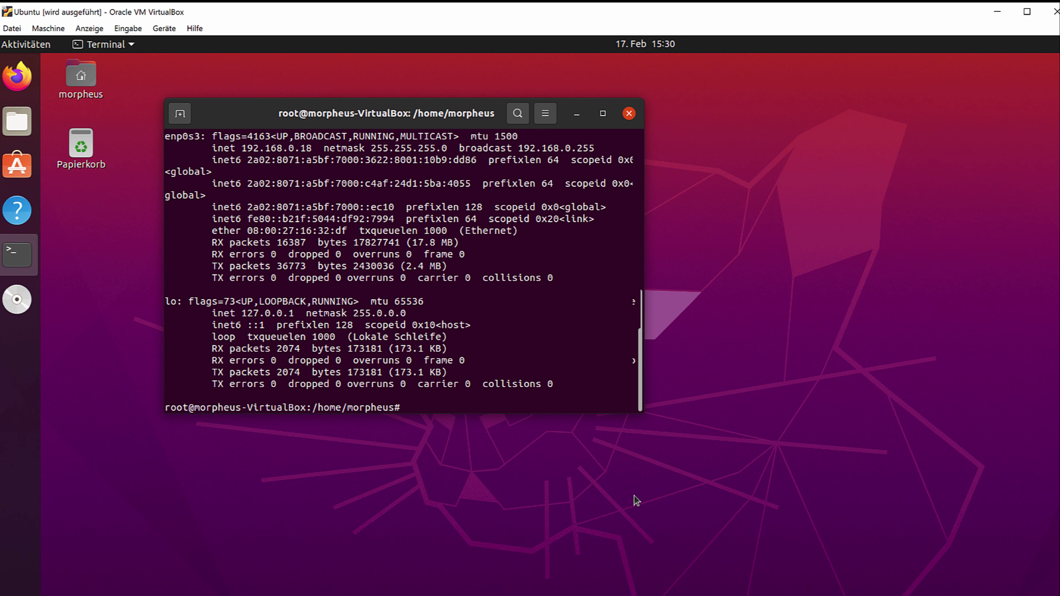
scroll(272, 180, "up", 1)
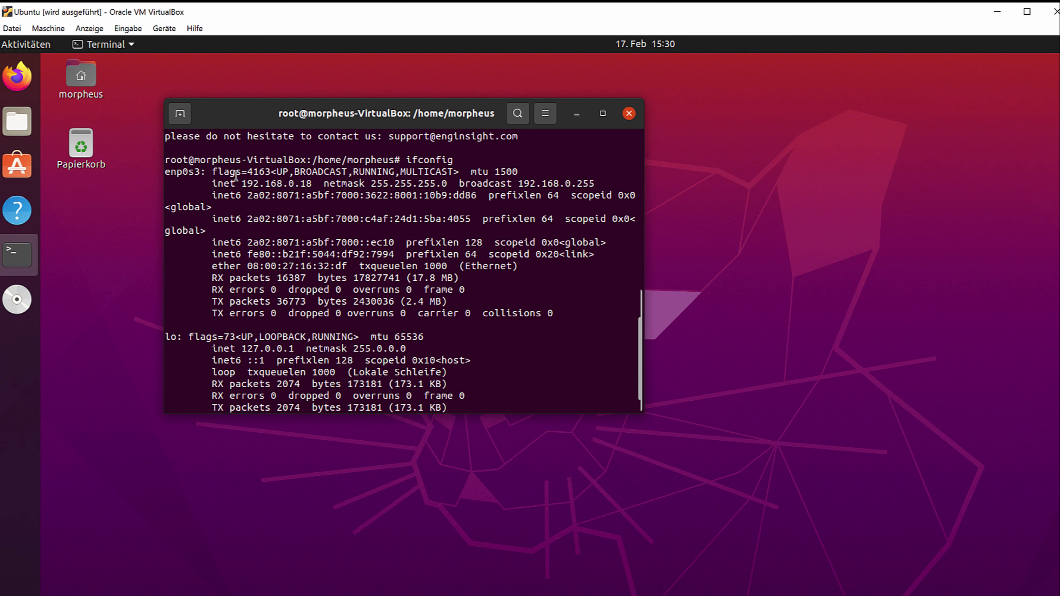
left_click_drag(247, 183, 310, 182)
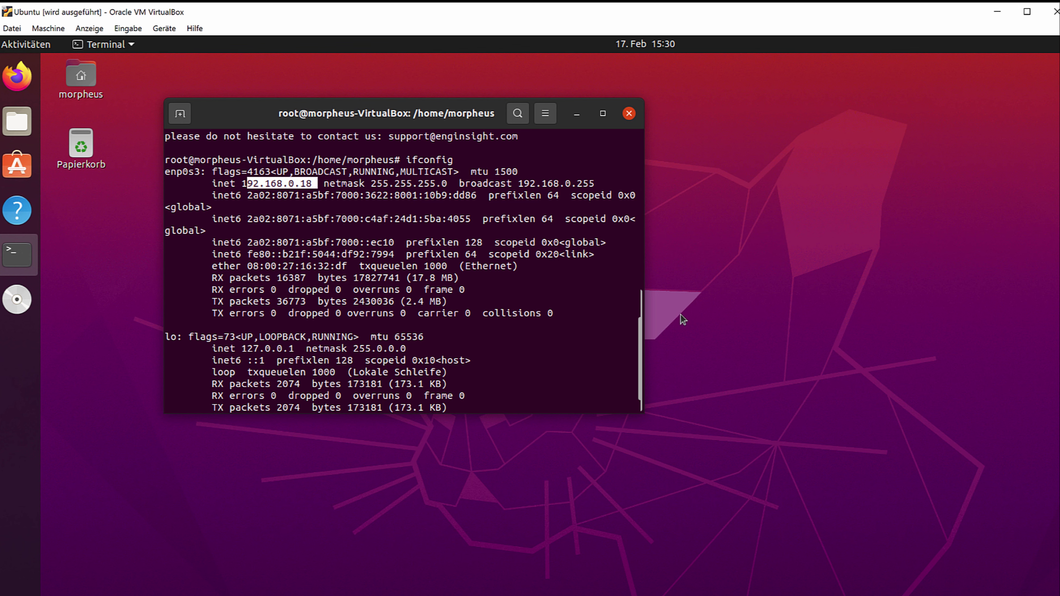
Switch to Windows PowerShell and look up the IPv4 address of Ethernet 2 in the ipconfig output
key("alt+Tab")
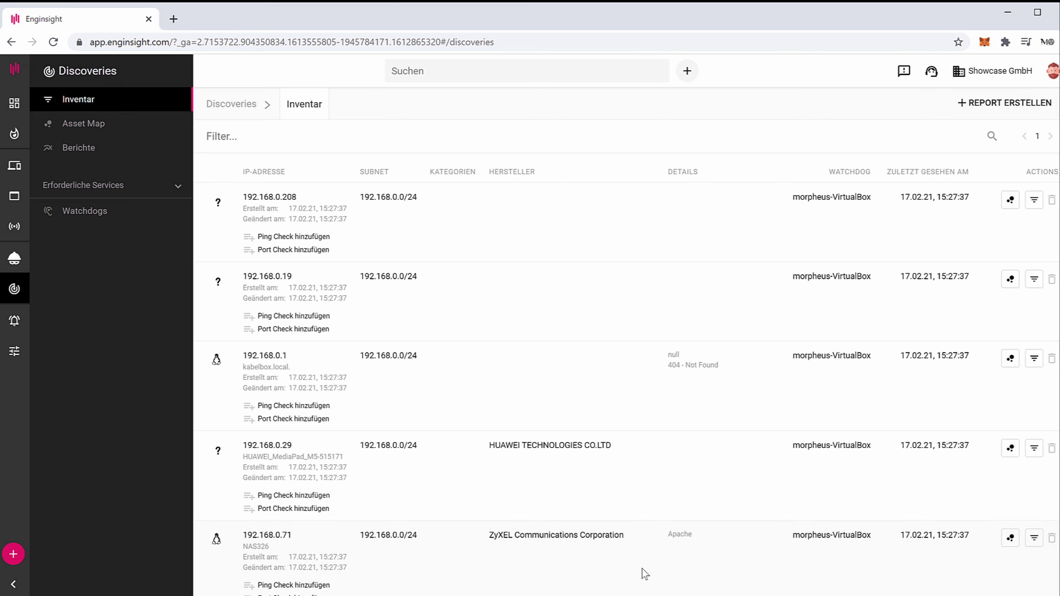
key("alt+Tab")
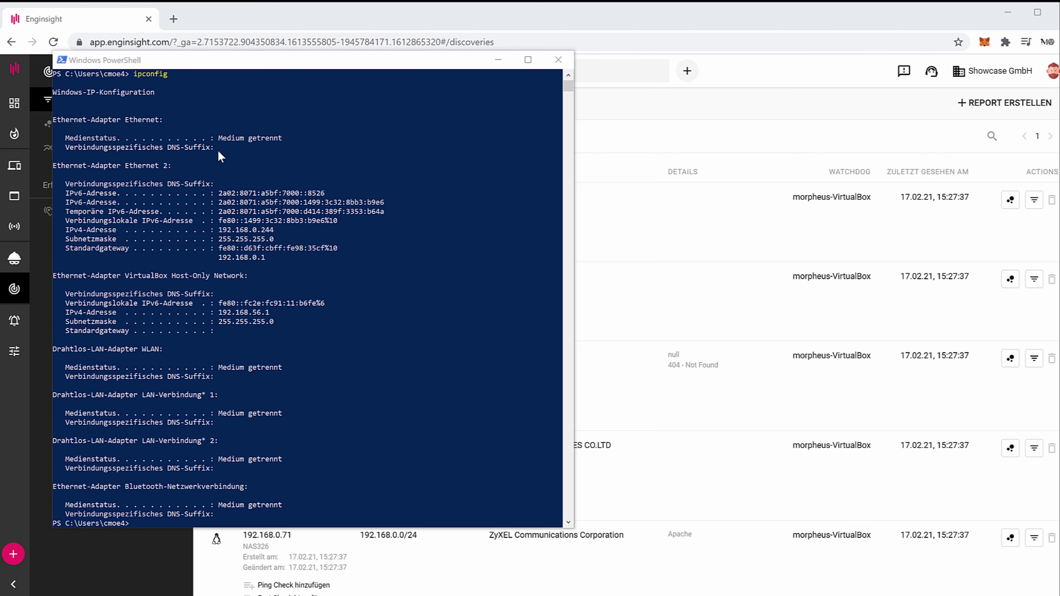
left_click(148, 74)
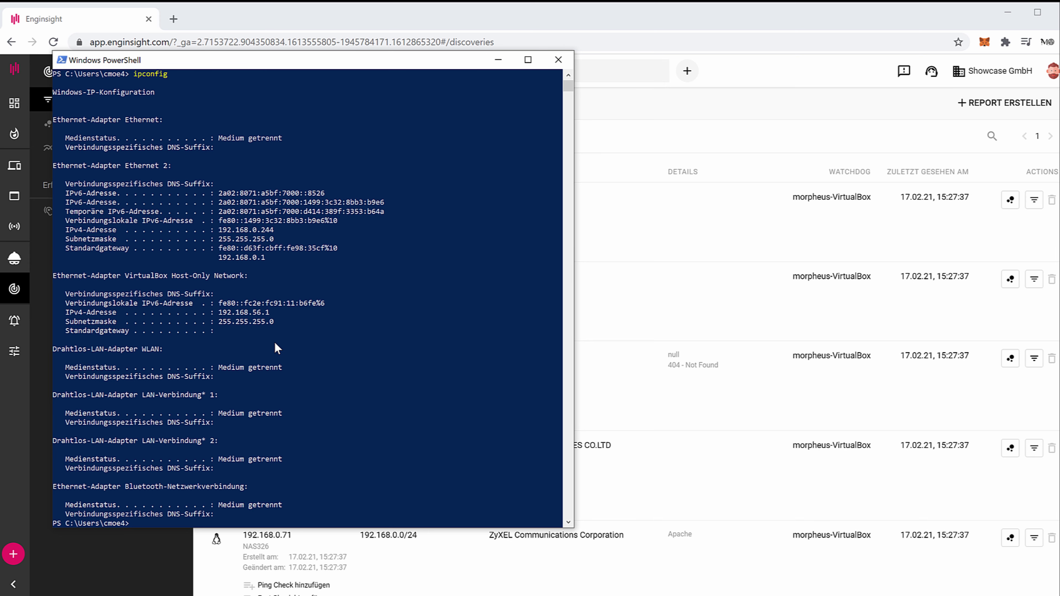
left_click_drag(261, 231, 272, 231)
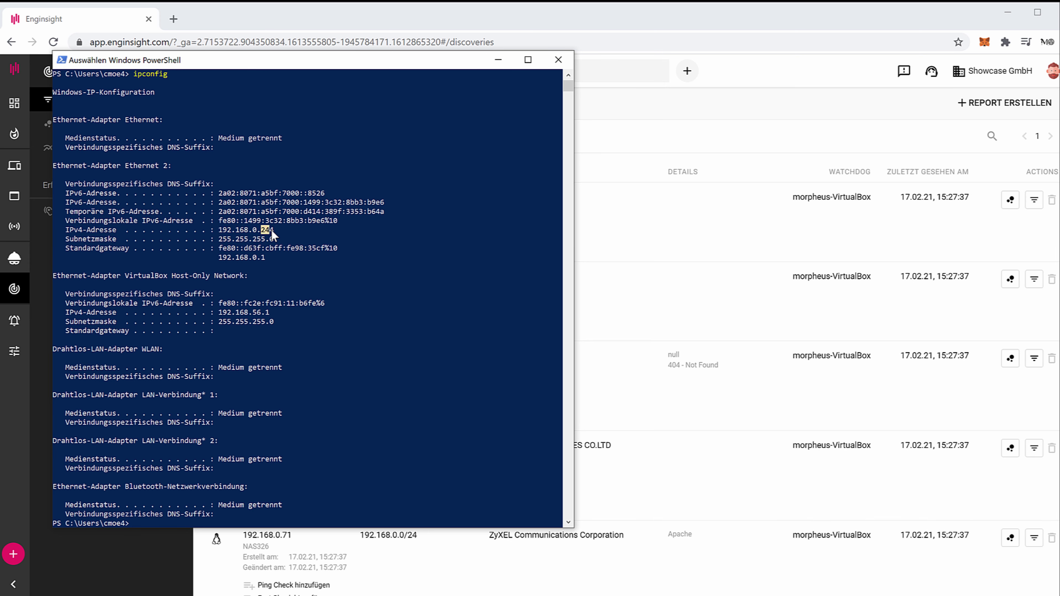
Return to the Enginsight inventory in the browser and examine the IP addresses and hostnames of the listed devices
left_click(705, 116)
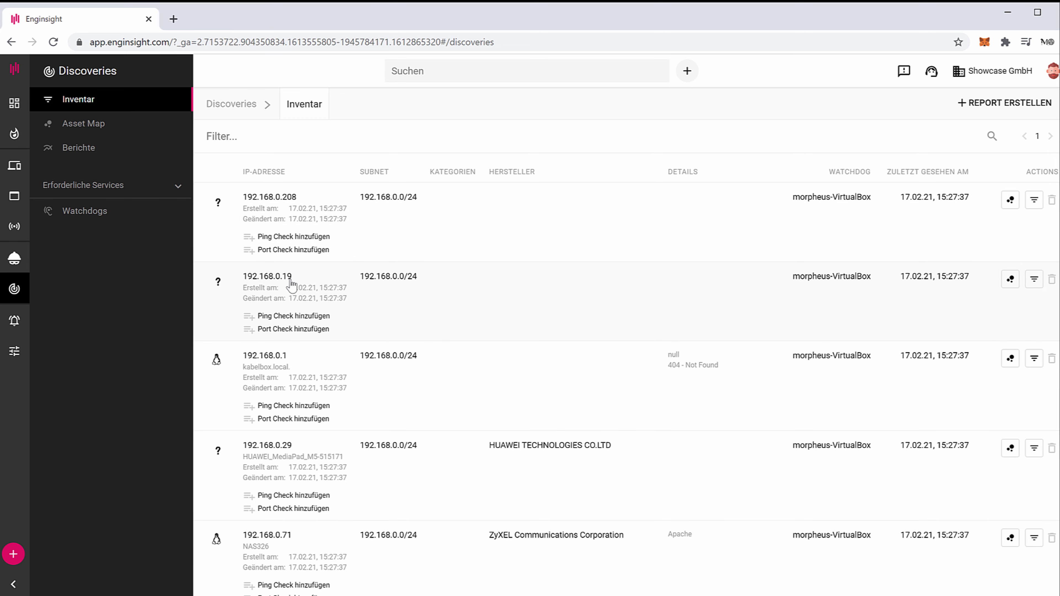
scroll(376, 317, "down", 2)
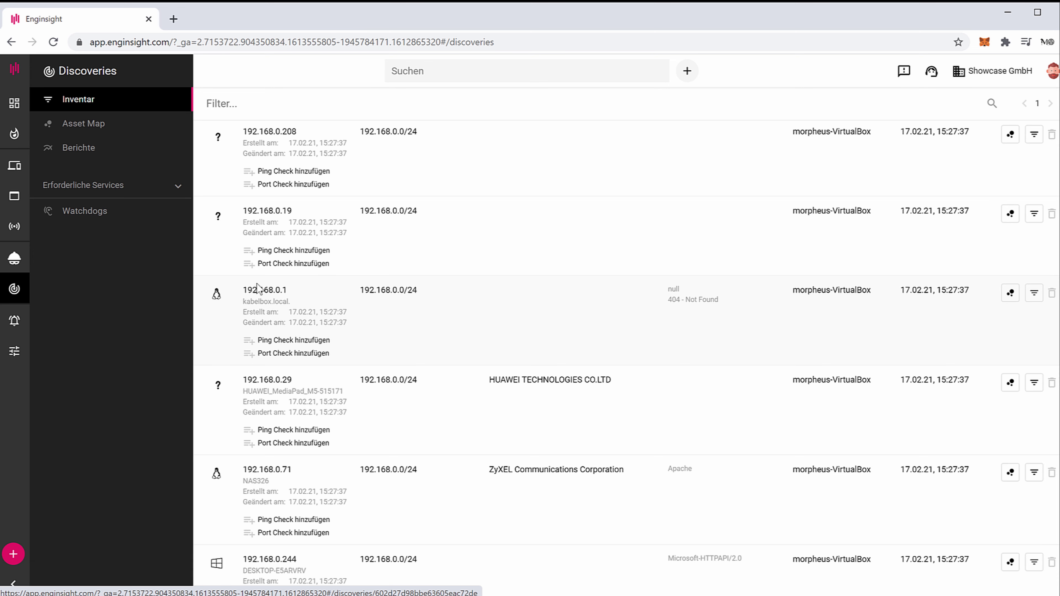
scroll(444, 379, "down", 1)
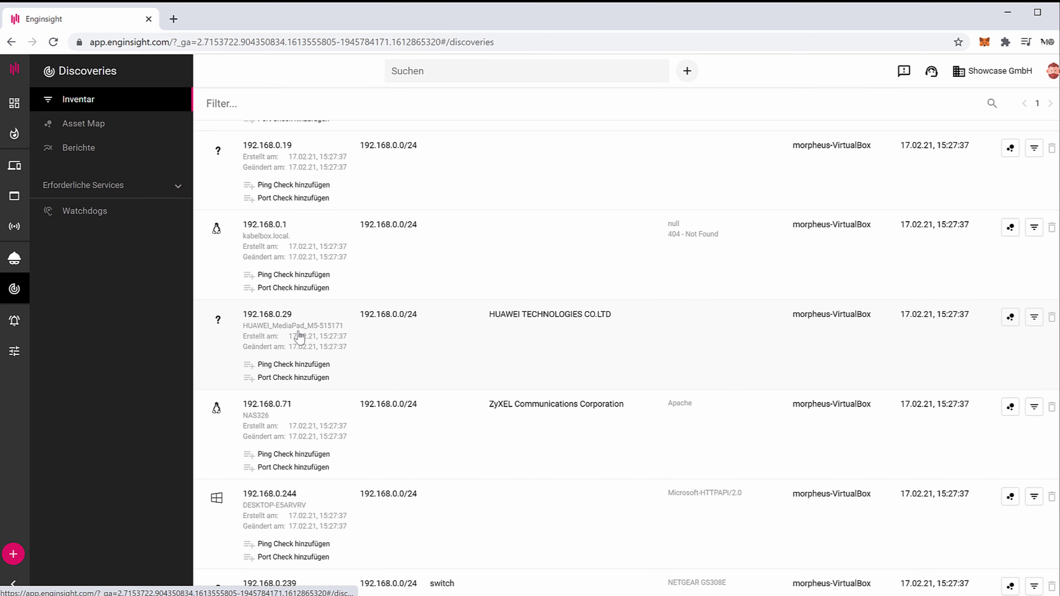
scroll(367, 346, "down", 1)
scroll(369, 349, "down", 1)
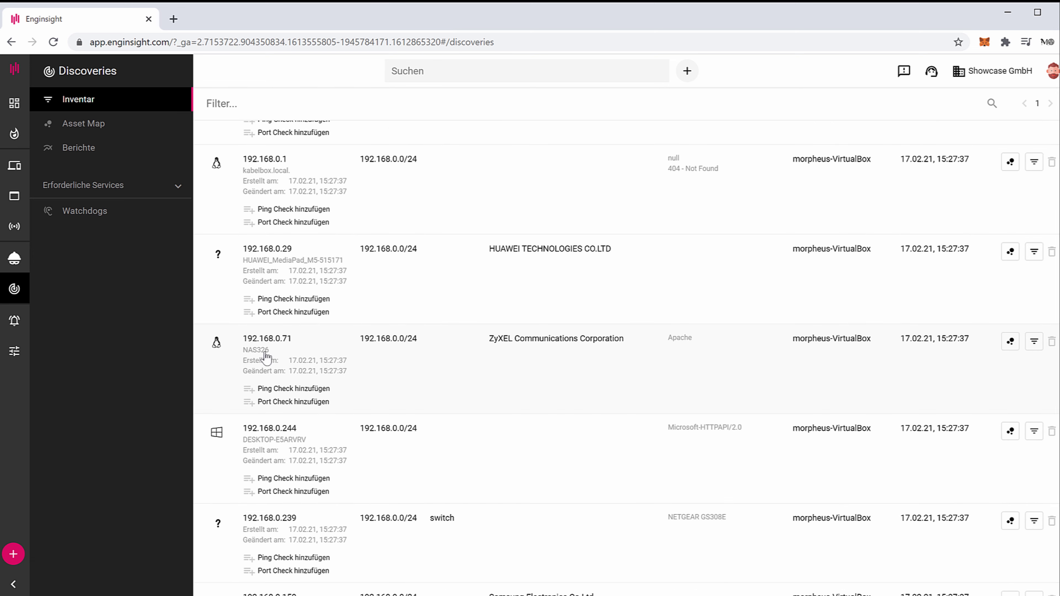
scroll(329, 367, "down", 1)
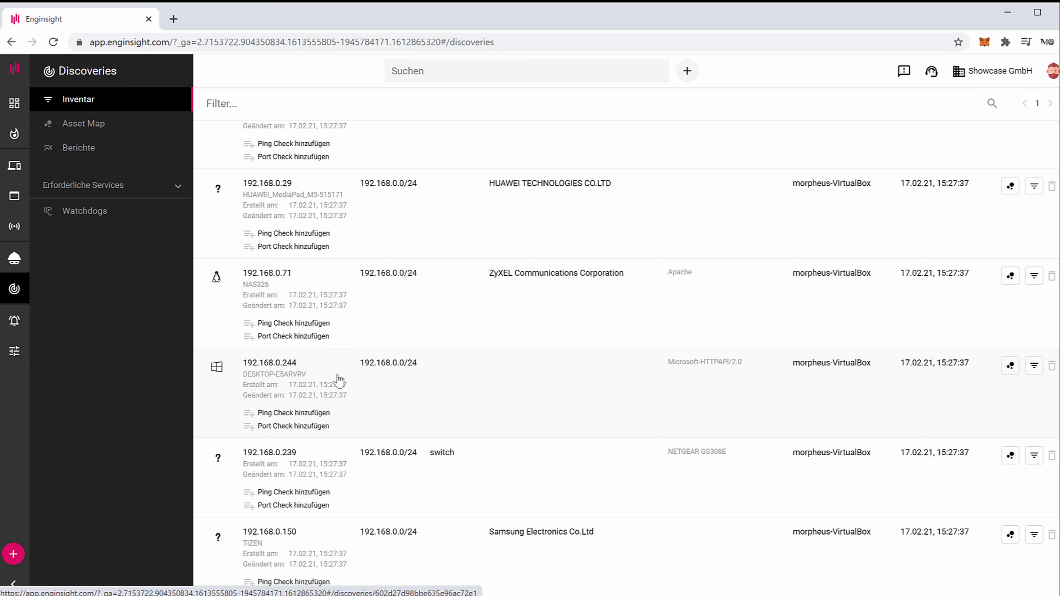
Review the Inventar list, open the details of device 192.168.0.208 and return to the list
scroll(355, 377, "down", 1)
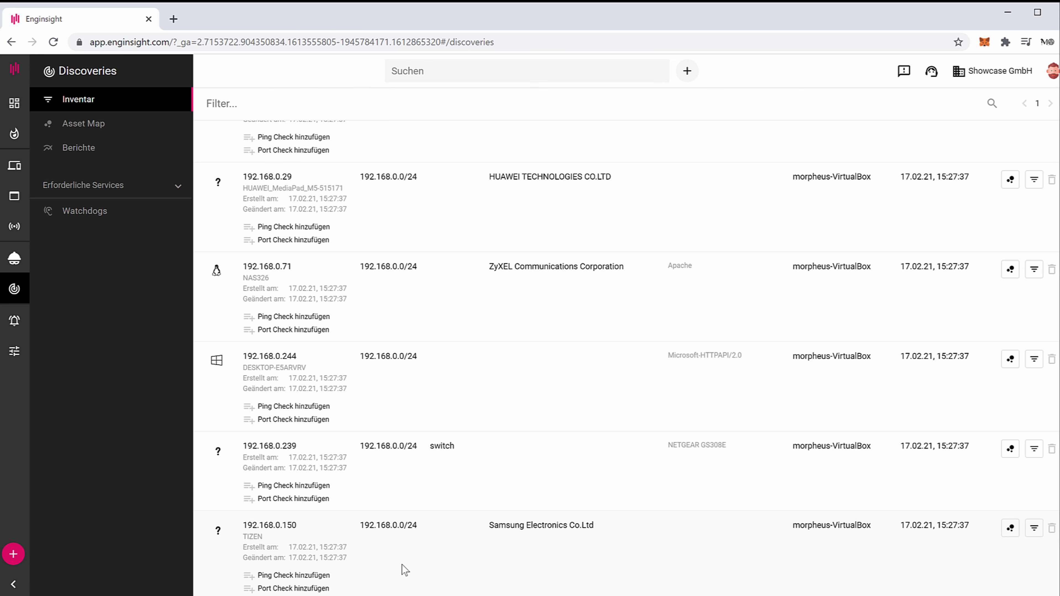
scroll(401, 564, "up", 6)
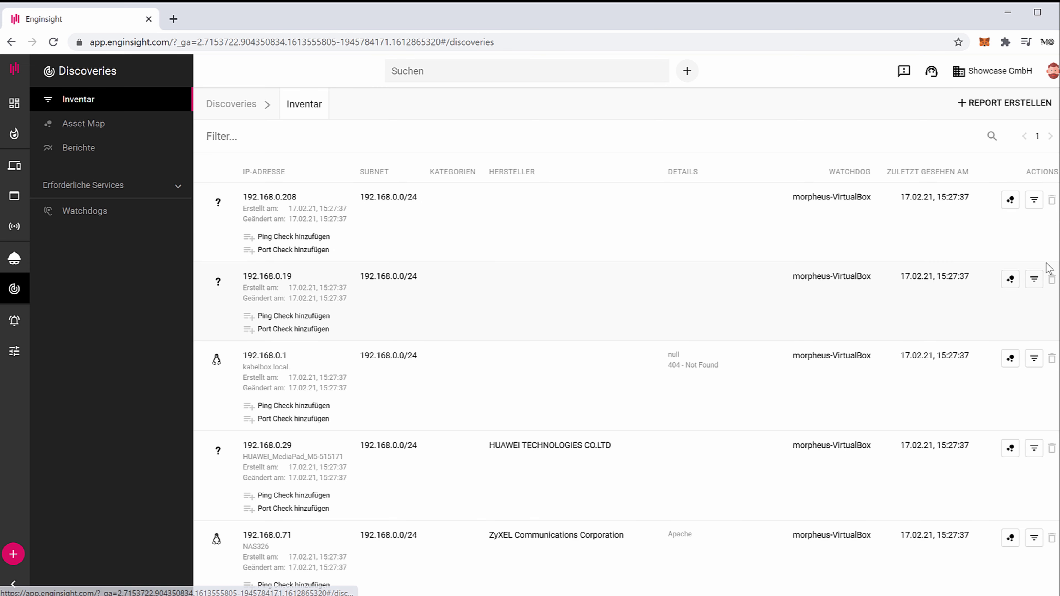
left_click(258, 203)
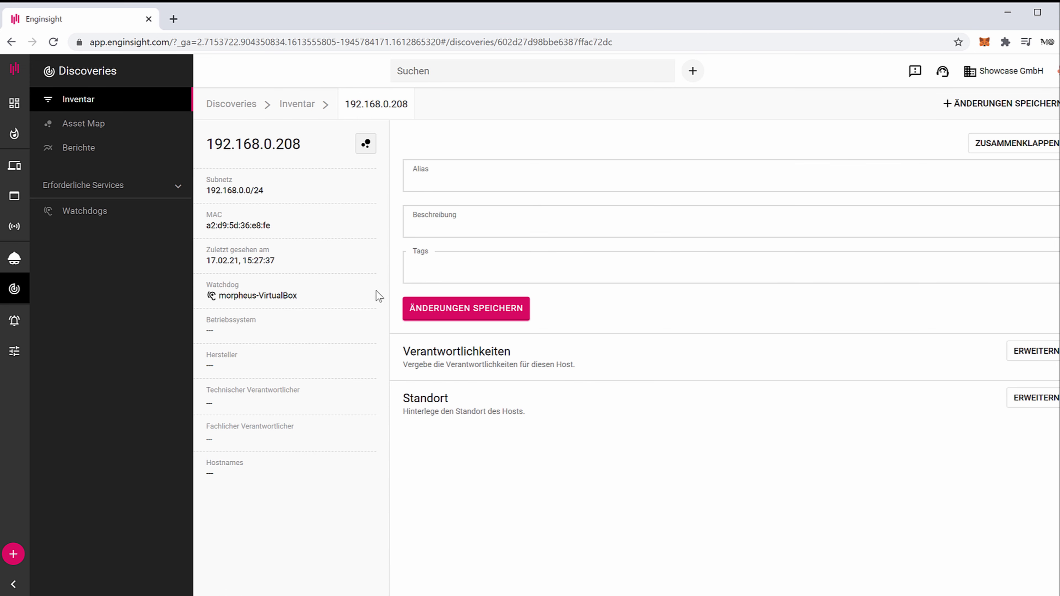
left_click(455, 184)
left_click(298, 105)
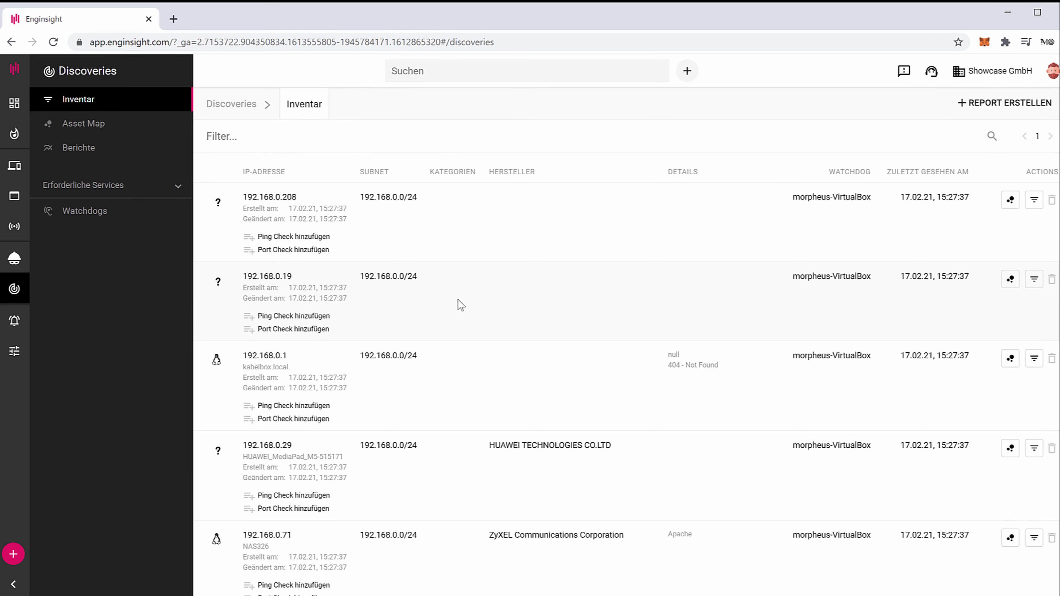
Set the alias of device 192.168.0.244 to "Windows Morpheus", review its operating system, hostname and details, and save the changes
scroll(438, 318, "down", 3)
scroll(365, 401, "down", 2)
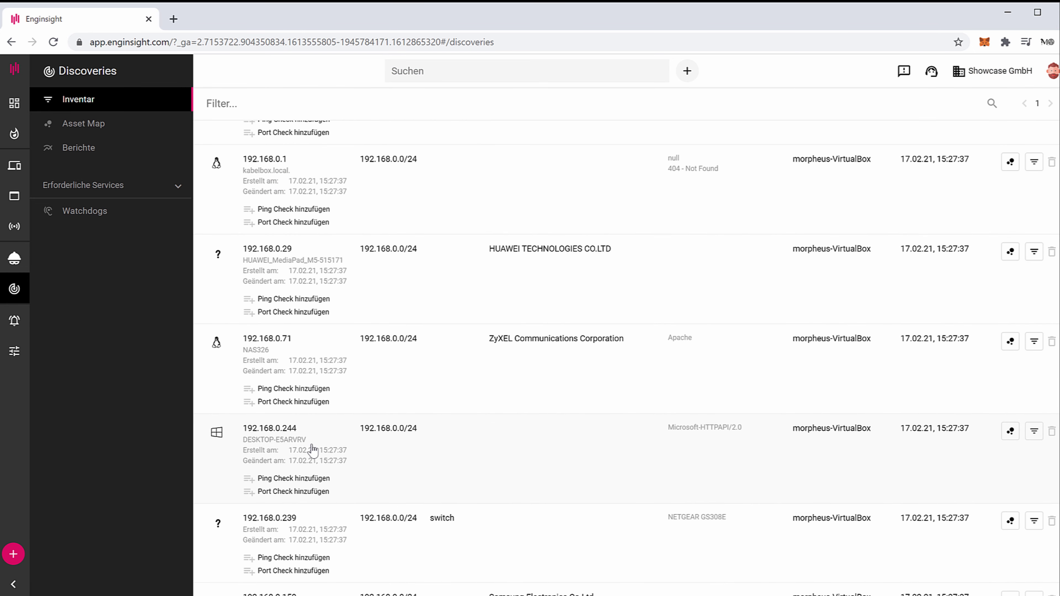
left_click(283, 433)
left_click(470, 178)
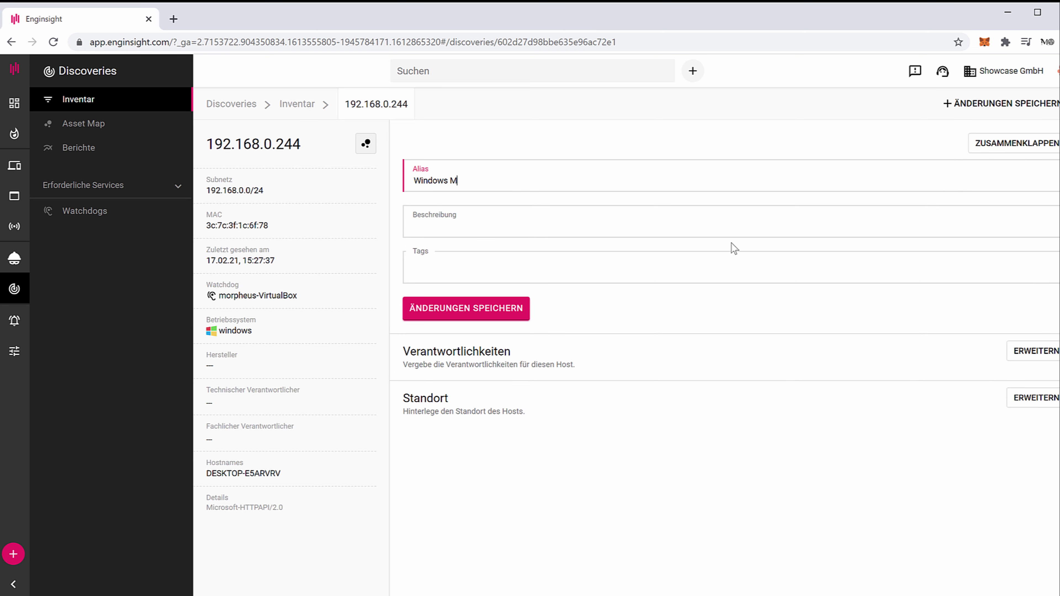
type("Windows Morpheus")
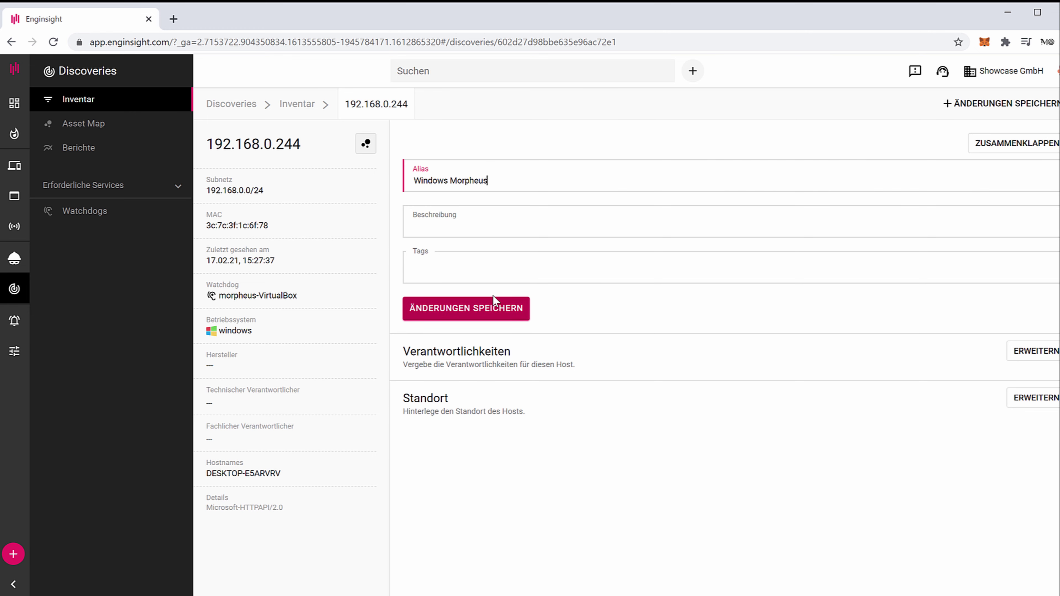
left_click(483, 312)
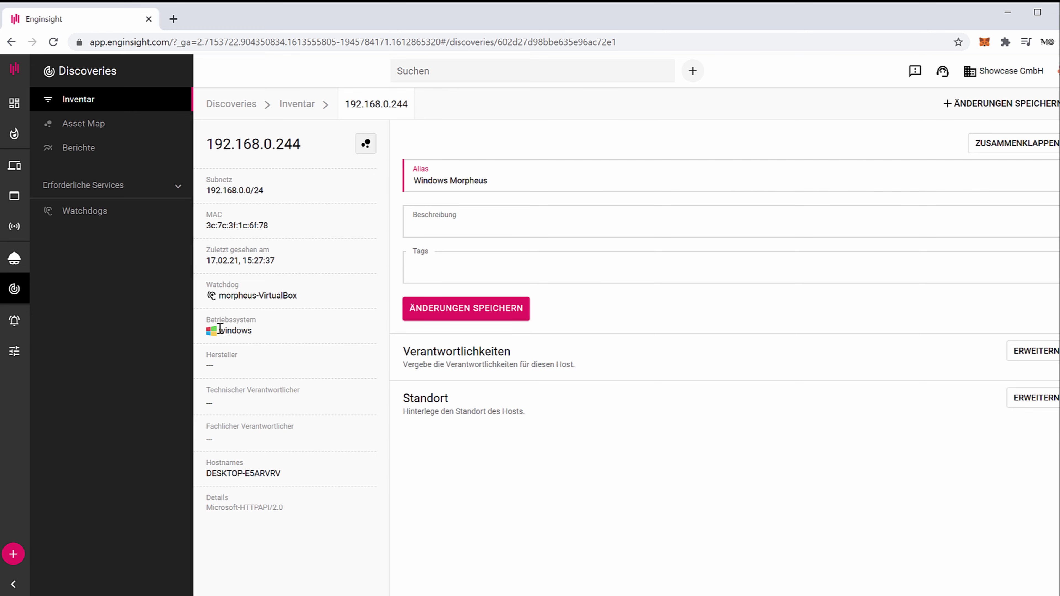
left_click(281, 328)
left_click_drag(232, 474, 325, 485)
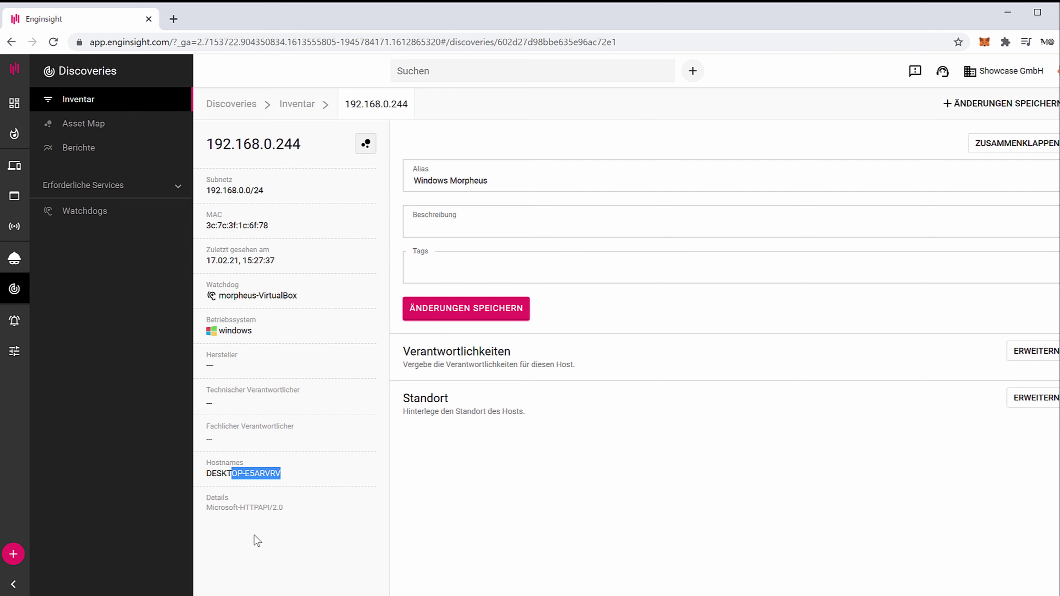
left_click_drag(241, 508, 317, 525)
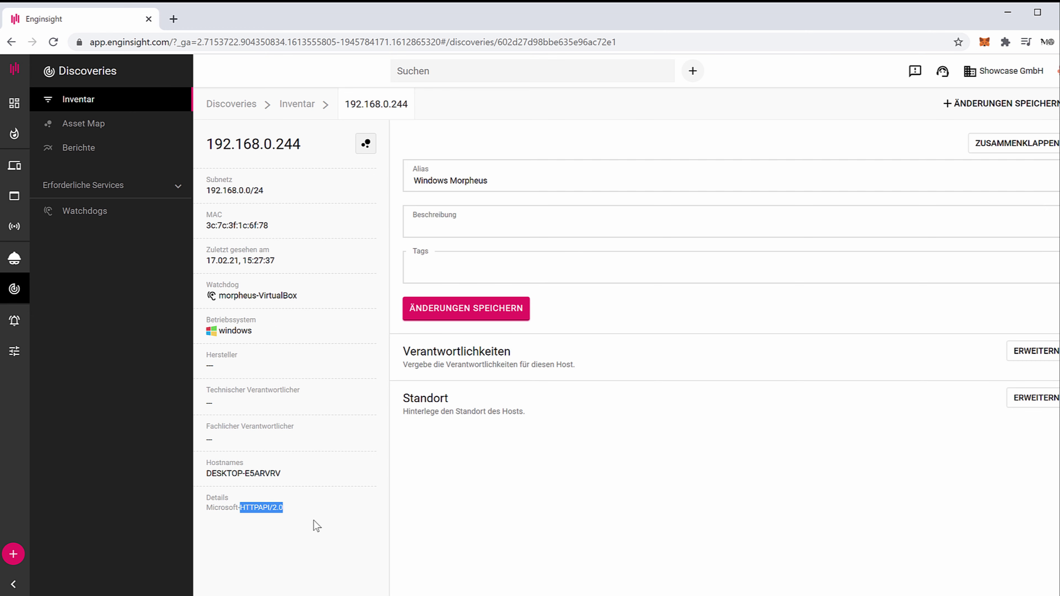
left_click(485, 307)
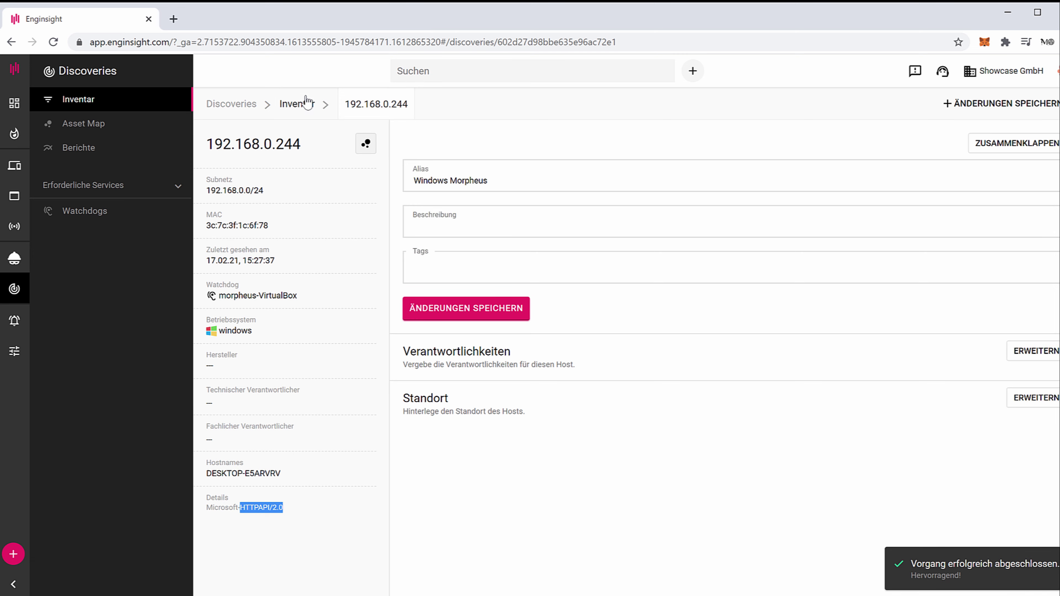
Check the device with the new alias in the Inventar list and view the discovered network on the Asset Map
left_click(297, 104)
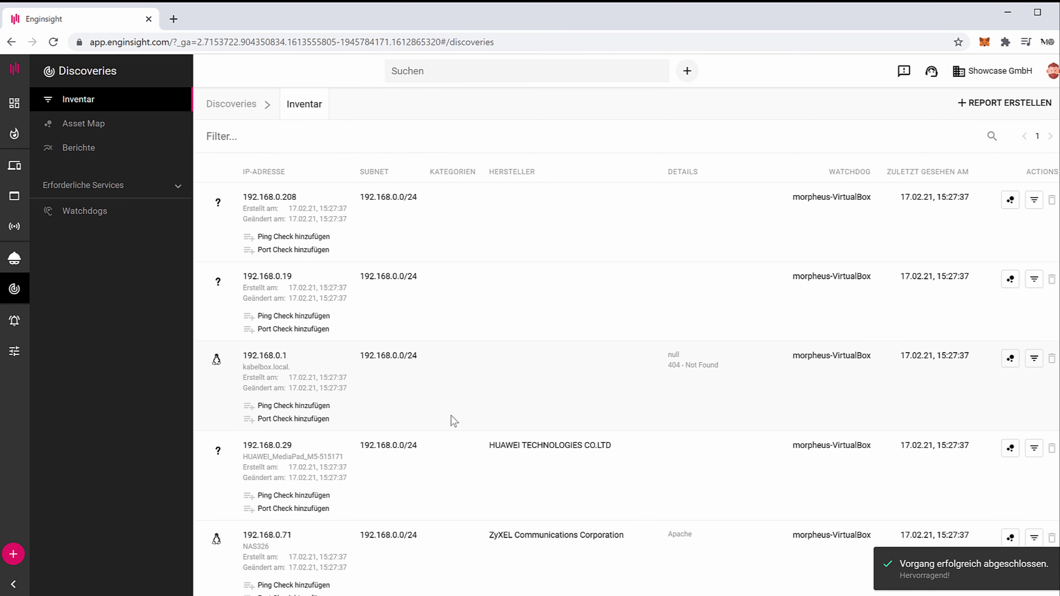
scroll(451, 417, "down", 5)
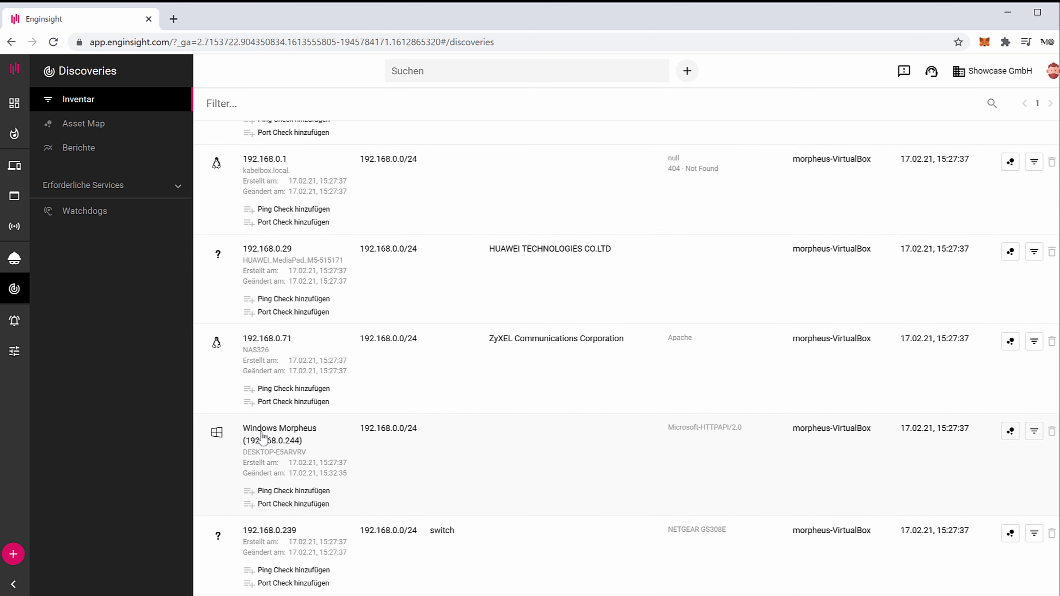
scroll(354, 451, "down", 1)
scroll(351, 430, "up", 5)
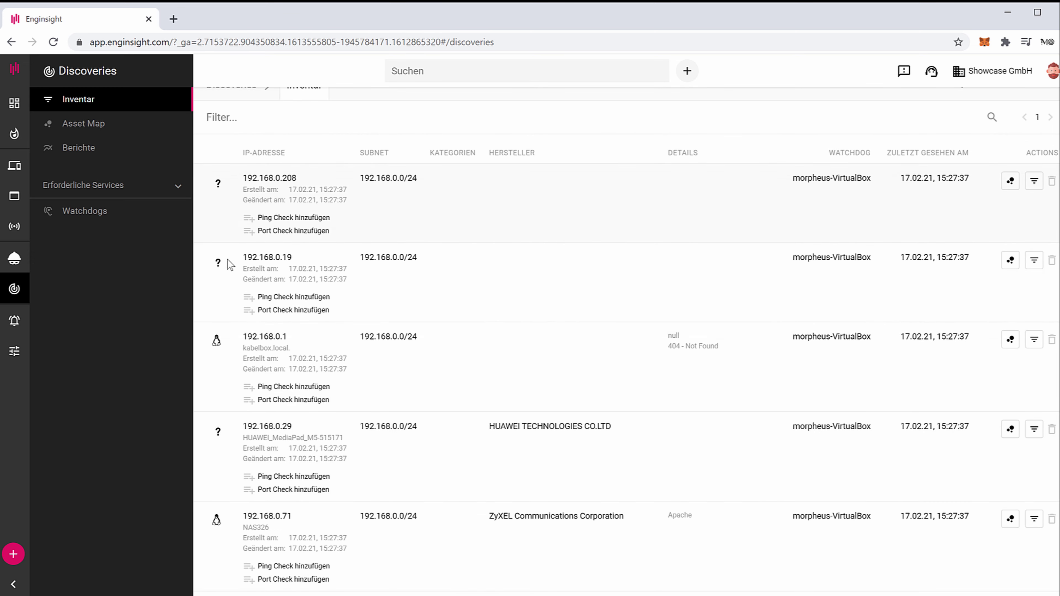
scroll(254, 459, "down", 6)
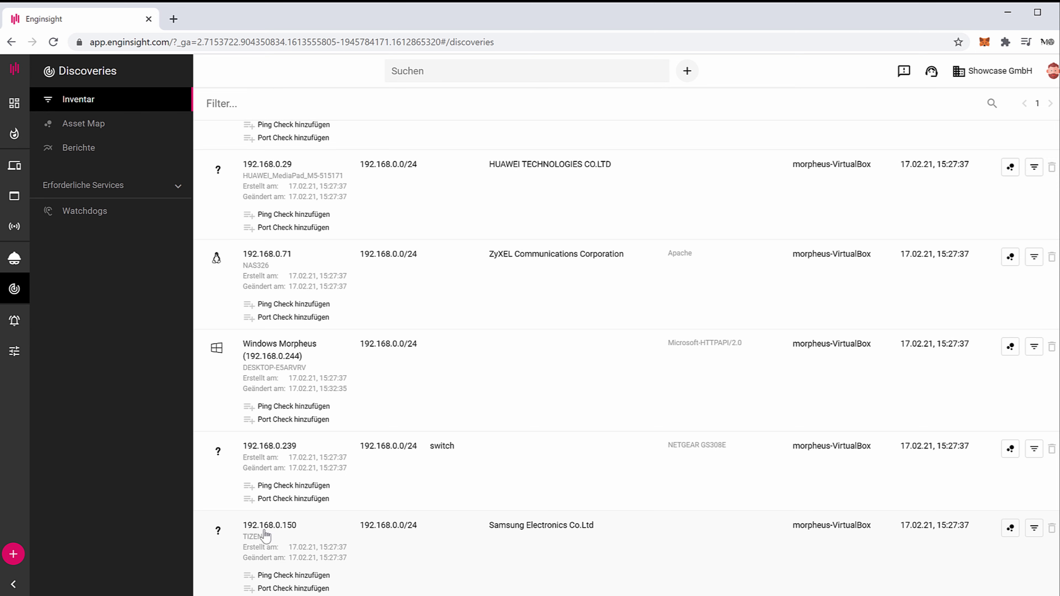
scroll(358, 459, "up", 7)
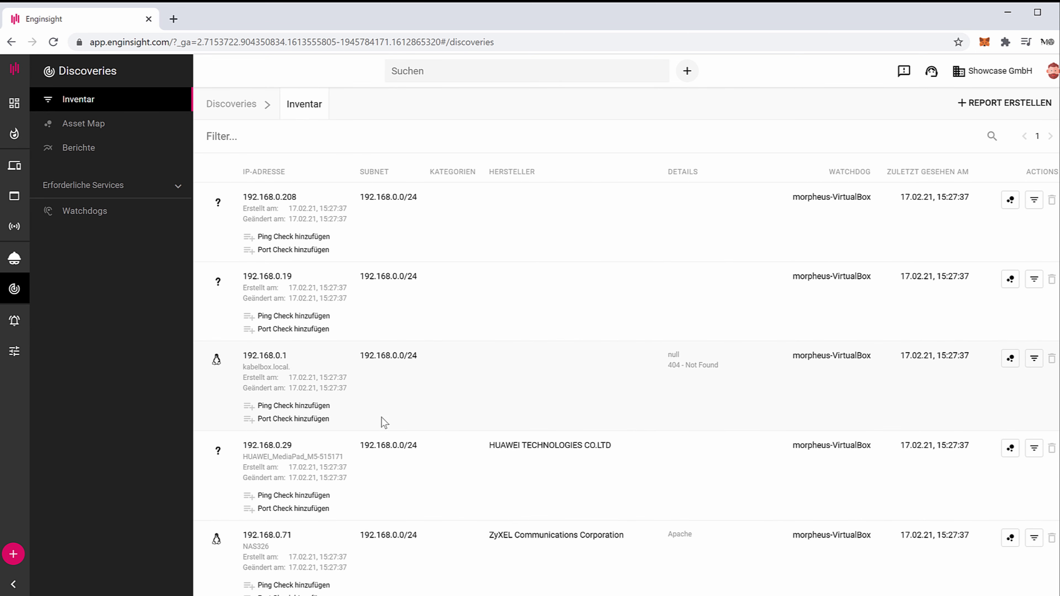
left_click(128, 126)
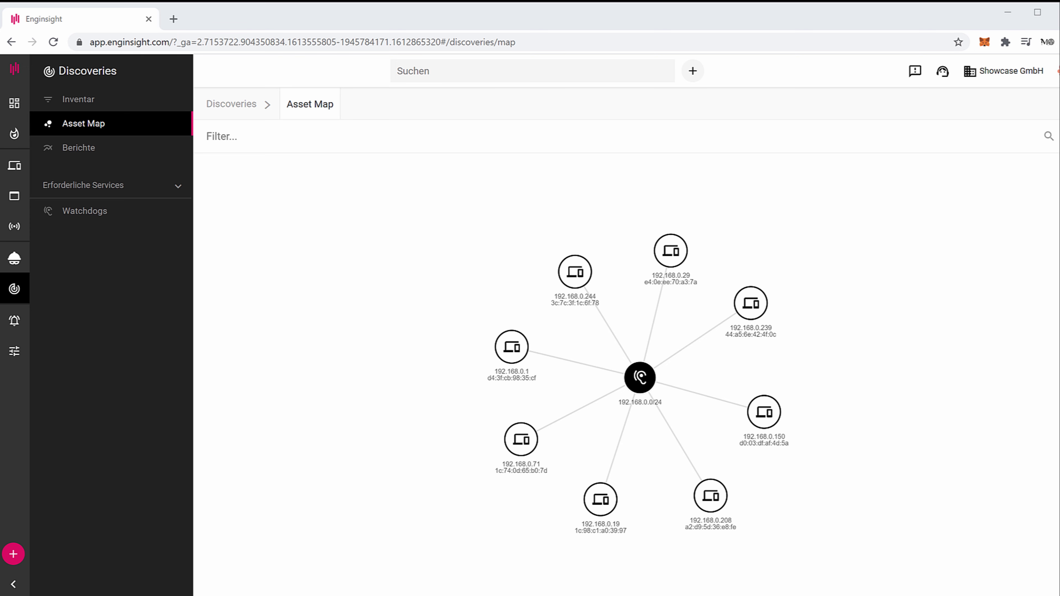
key("alt+Left")
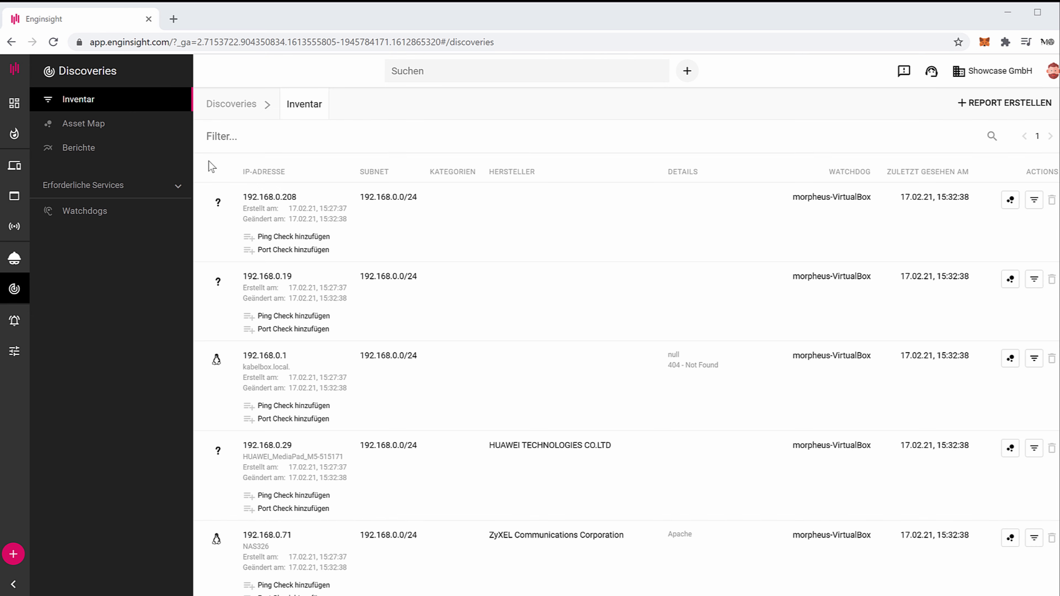
Create an inventory report of the discovered assets and read through all four pages of its PDF
left_click(993, 102)
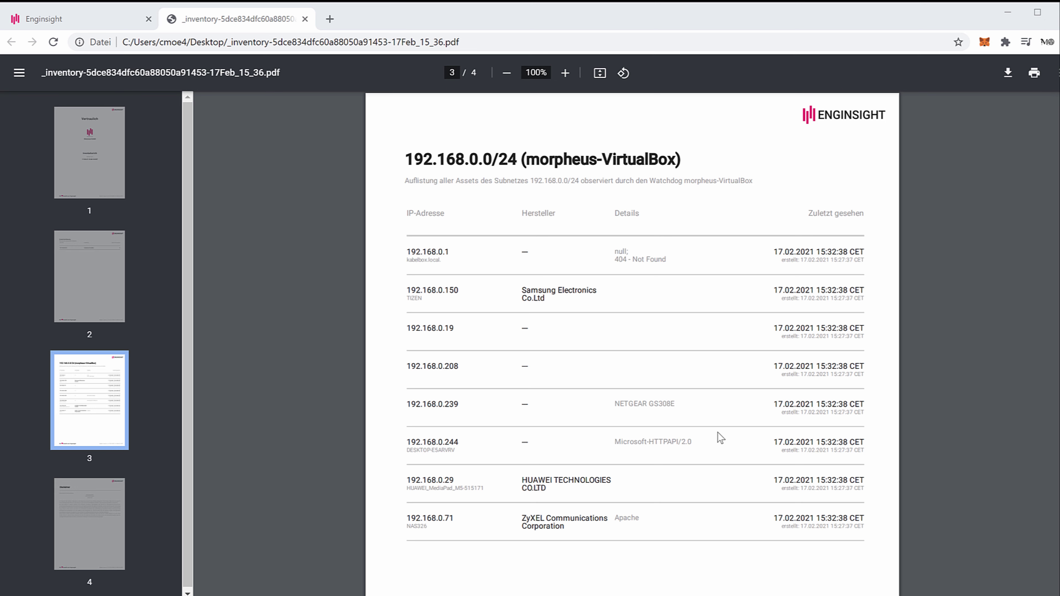
scroll(720, 438, "down", 15)
scroll(738, 415, "up", 14)
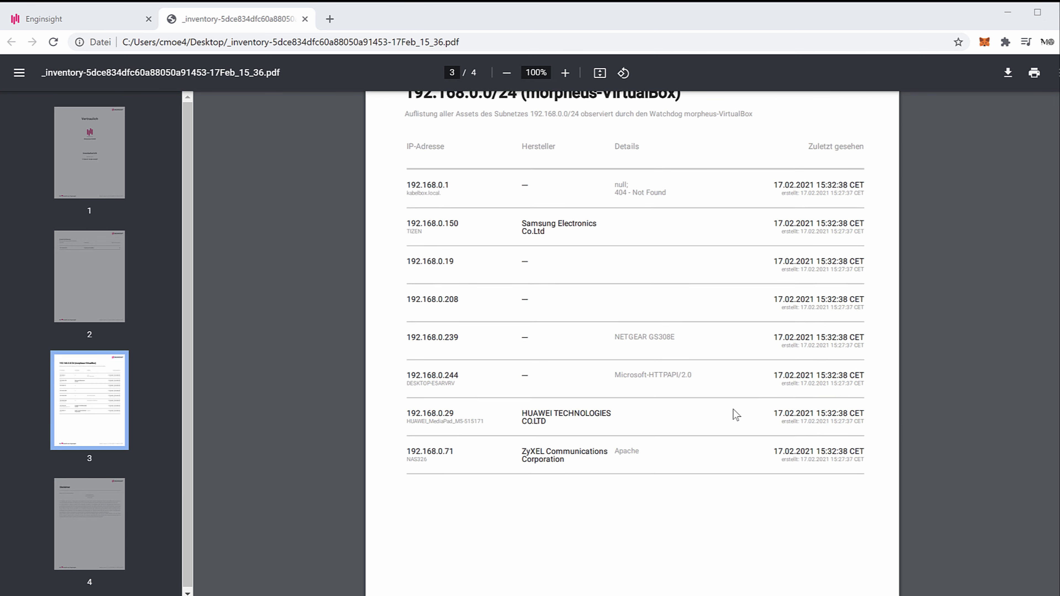
scroll(736, 415, "up", 20)
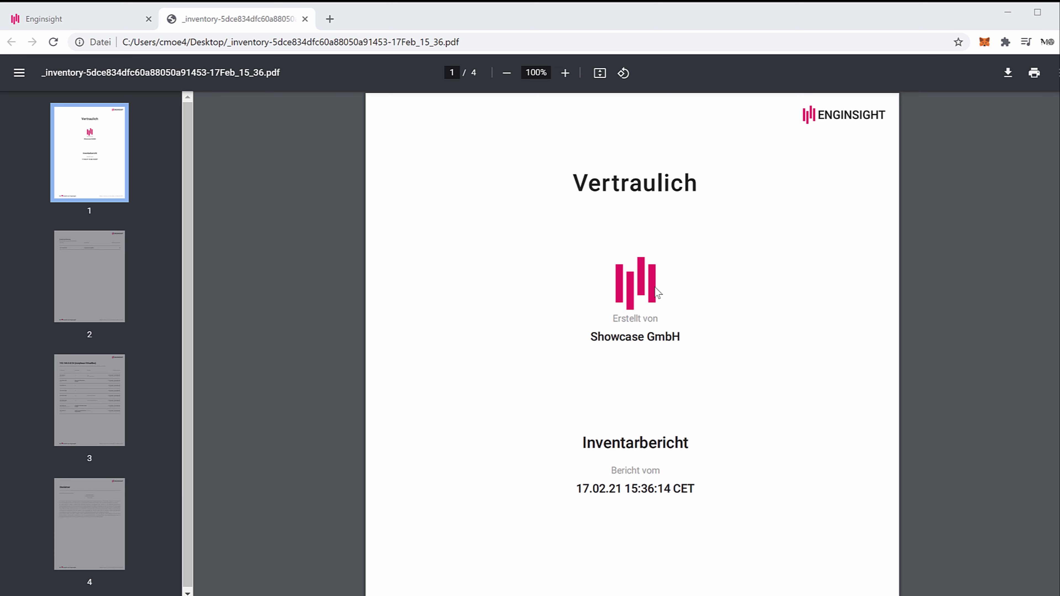
left_click(75, 307)
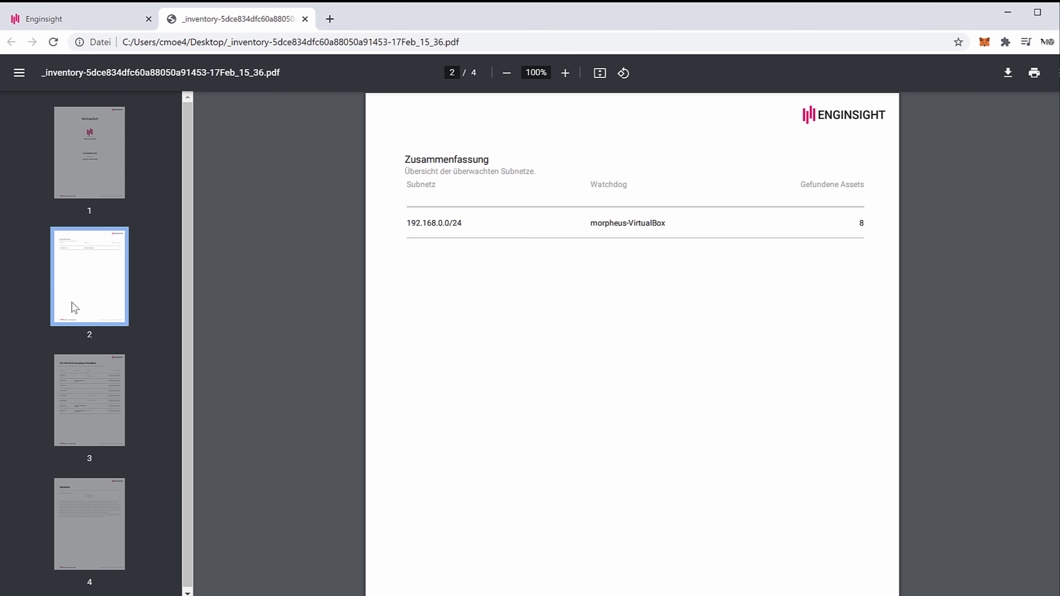
left_click(86, 421)
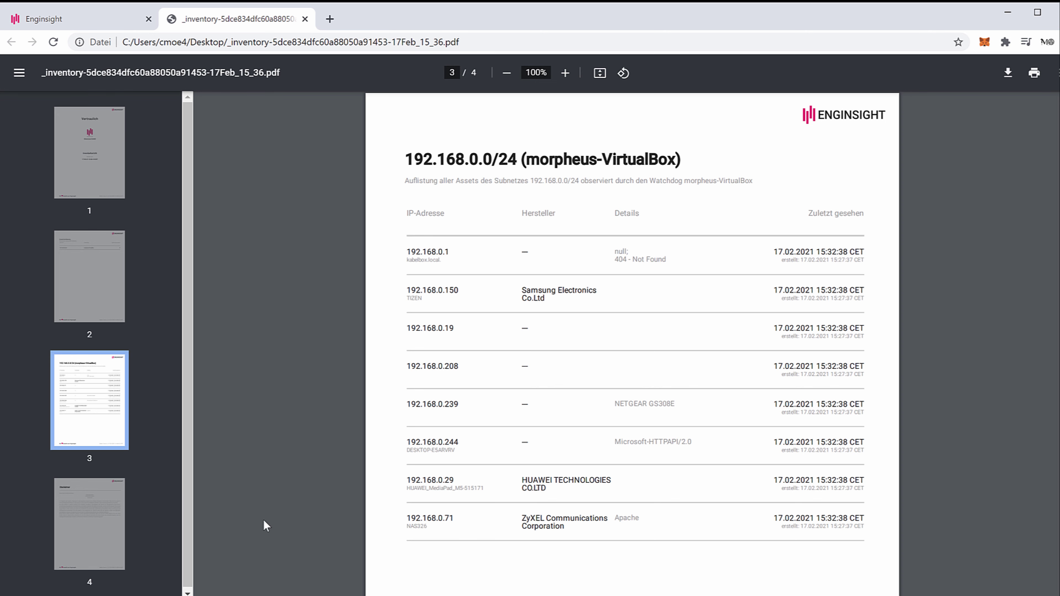
left_click(85, 524)
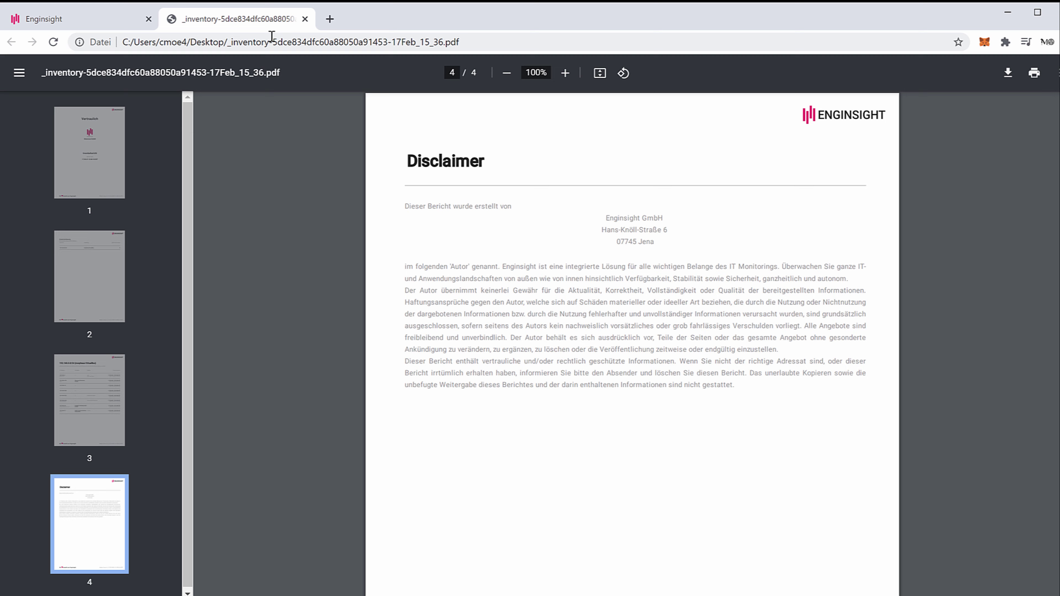
left_click(305, 19)
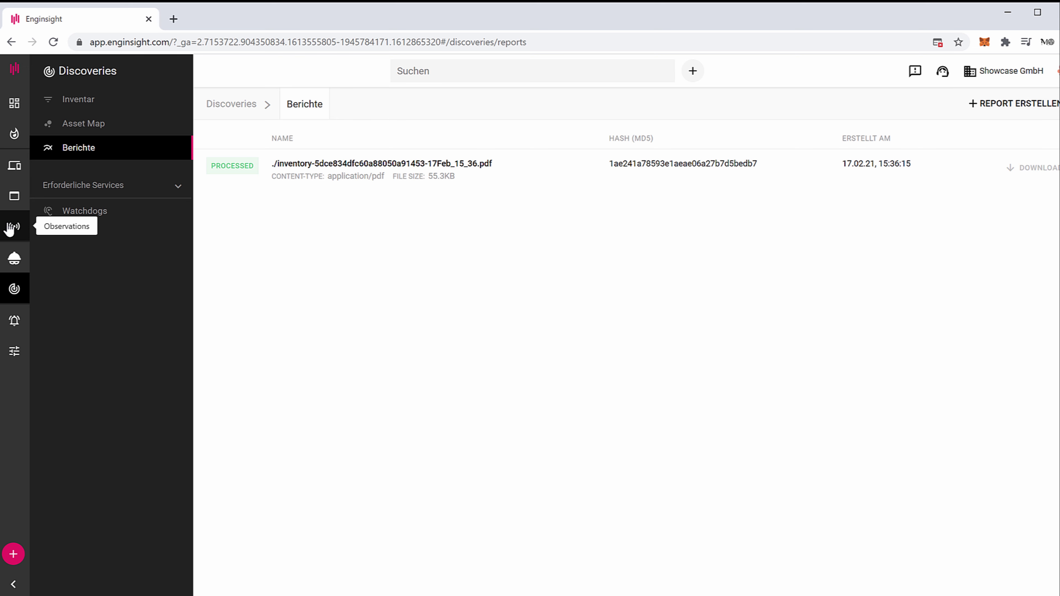
Open the Observations overview and read the description of agentless availability monitoring
left_click(14, 226)
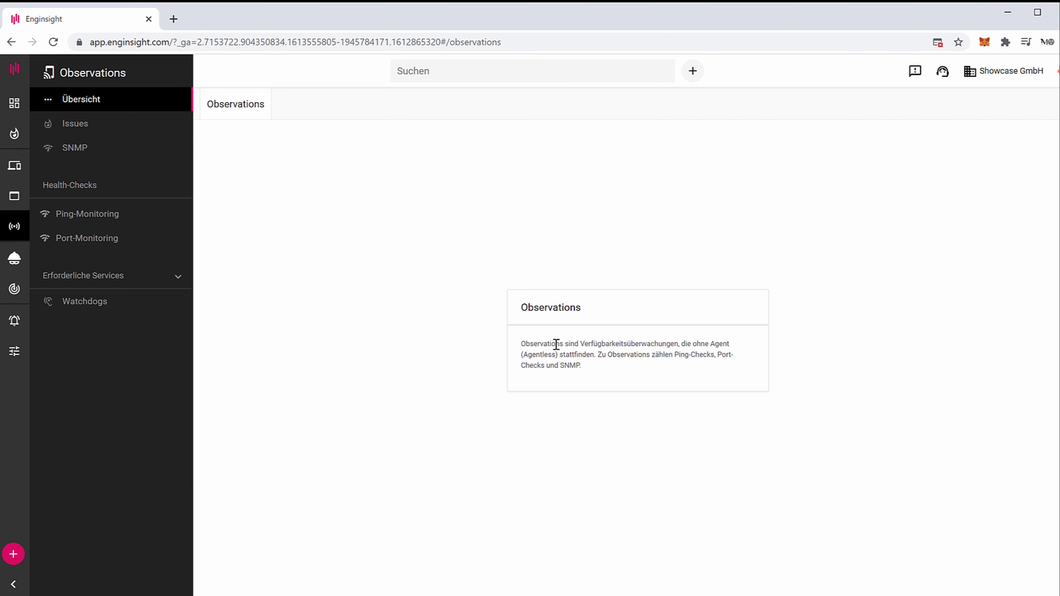
left_click_drag(556, 344, 671, 344)
double_click(665, 345)
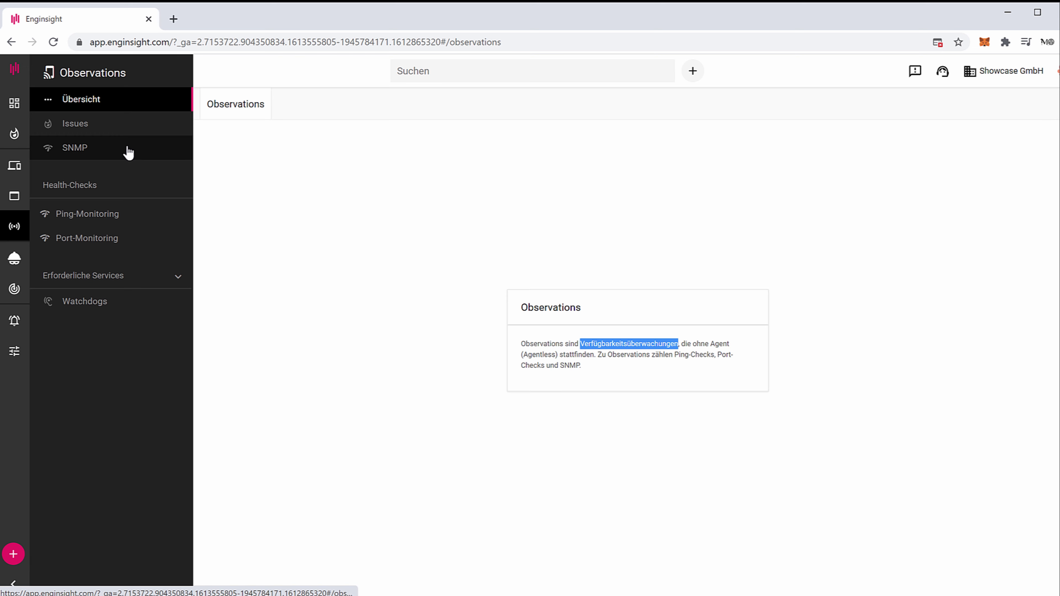
Start a new SNMP sensor with the IP address 192.168.0.244 and compare the address with the ipconfig output in PowerShell
left_click(94, 151)
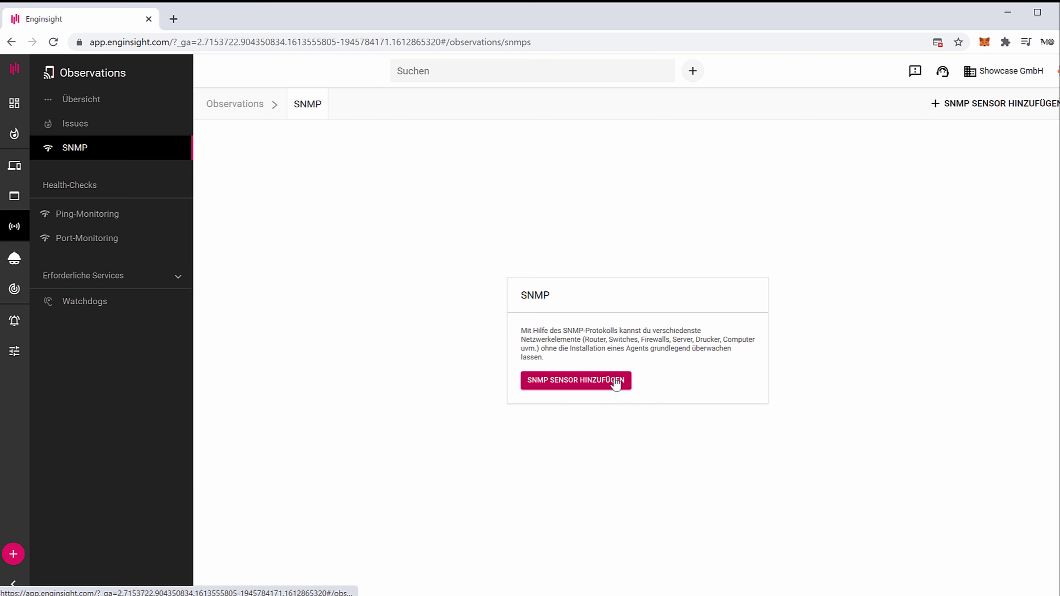
left_click(601, 386)
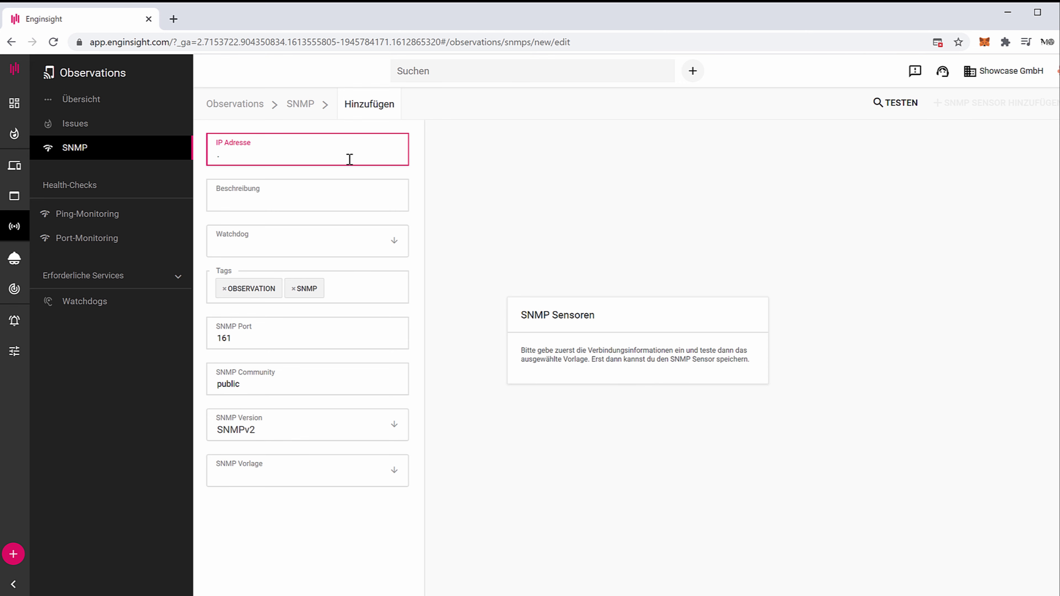
type("19")
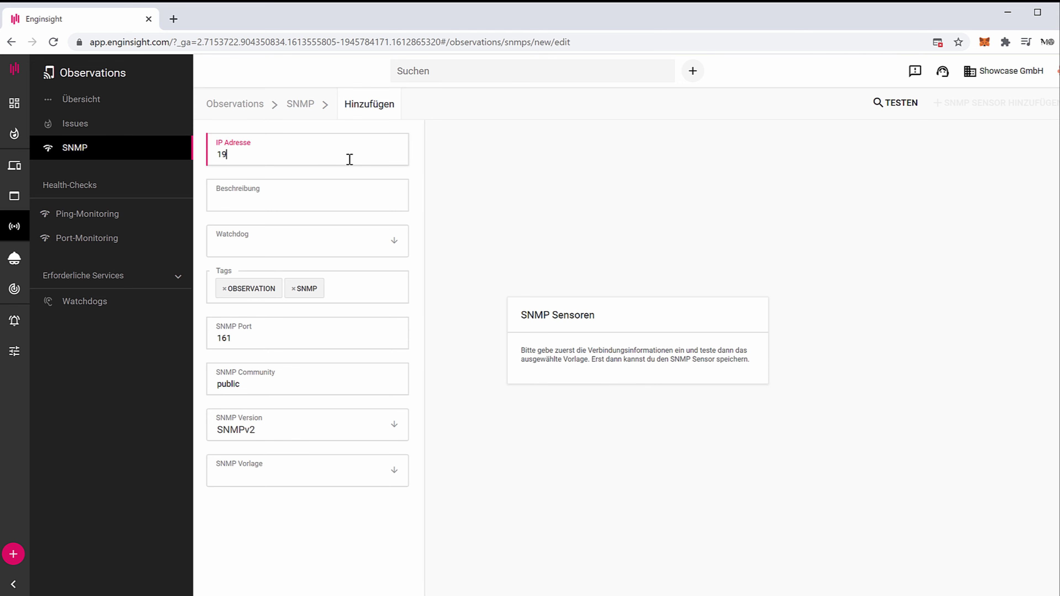
type("2.168.")
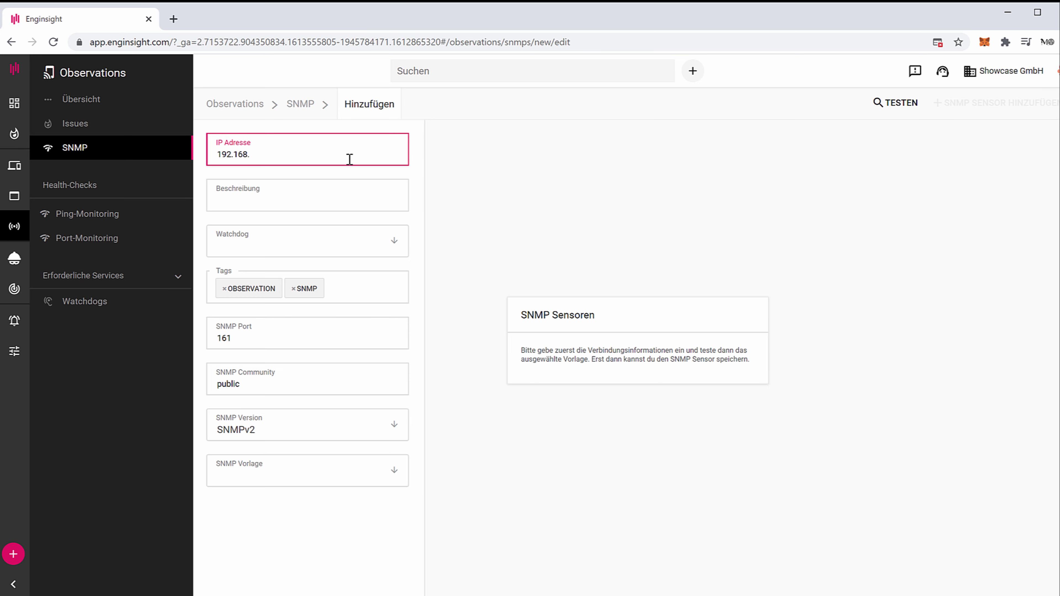
type("0.244")
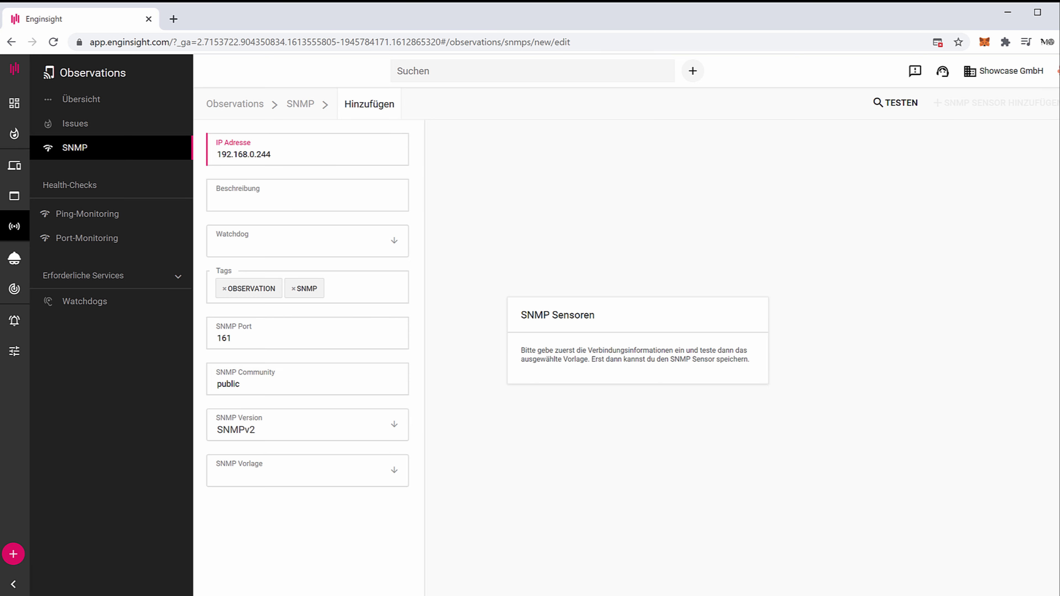
left_click(656, 590)
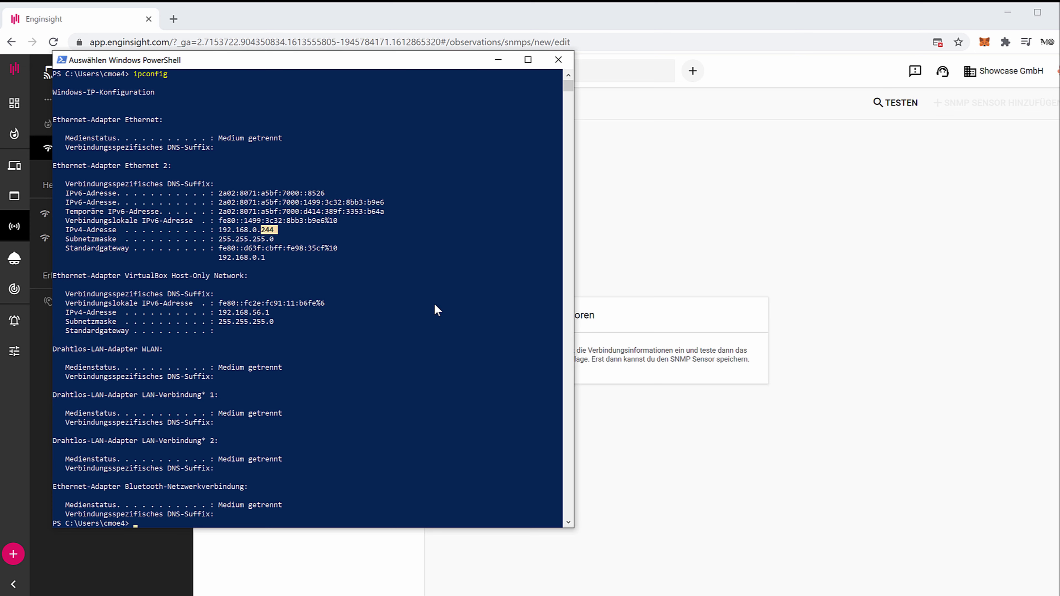
left_click(589, 28)
Describe the SNMP sensor as "Windows Morpheus" and assign it the Watchdog morpheus-VirtualBox
left_click(315, 205)
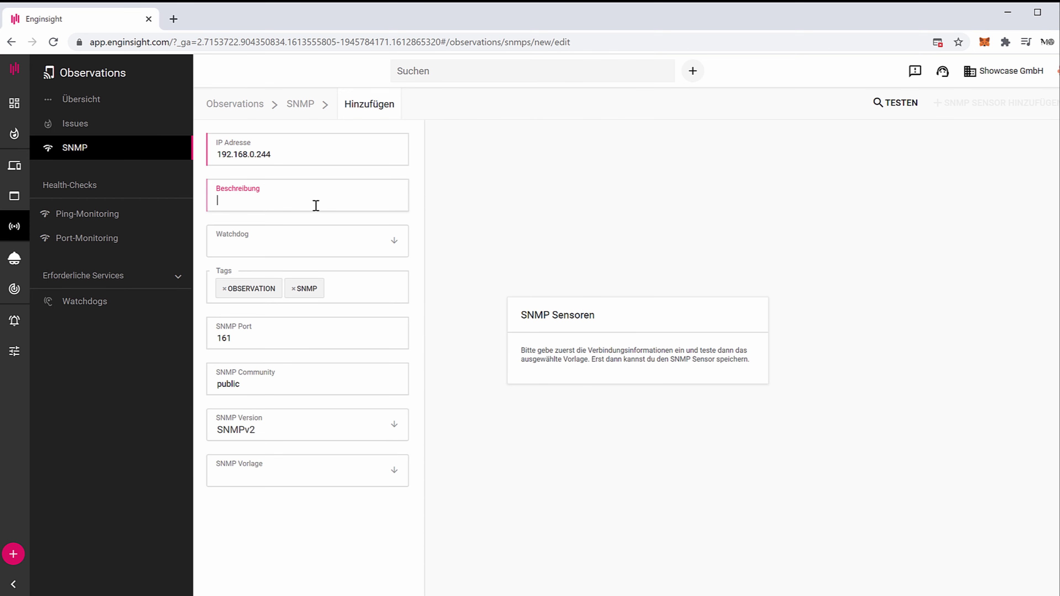
type("Windows")
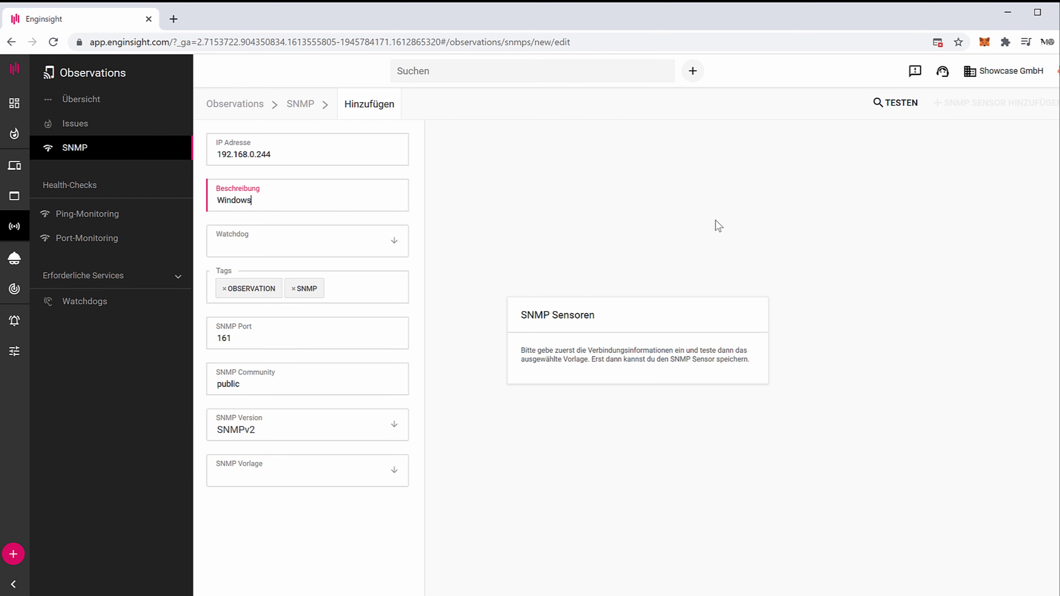
type(" Morpheus")
left_click(391, 242)
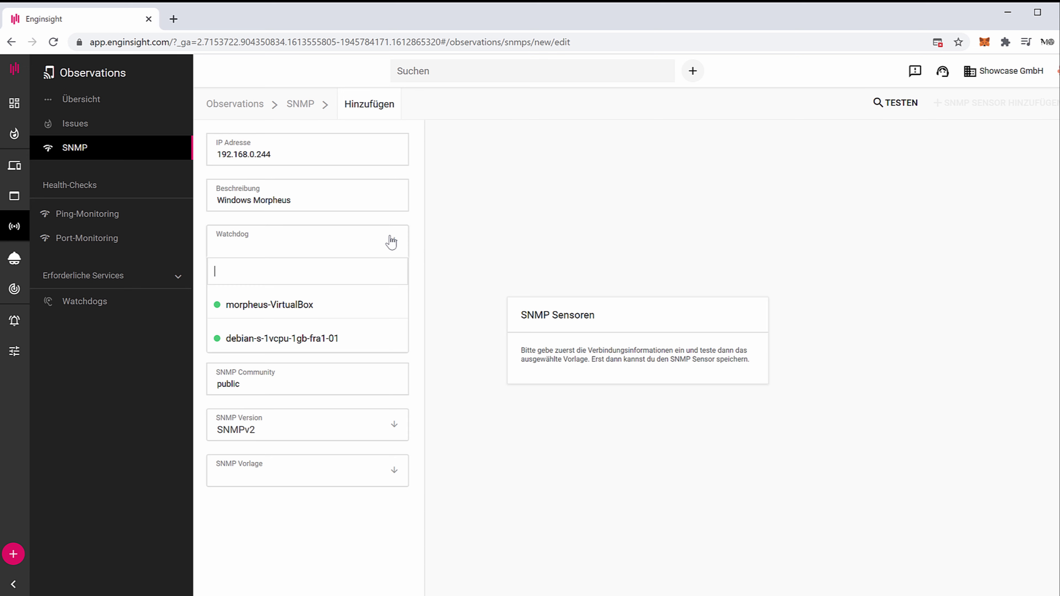
left_click(309, 307)
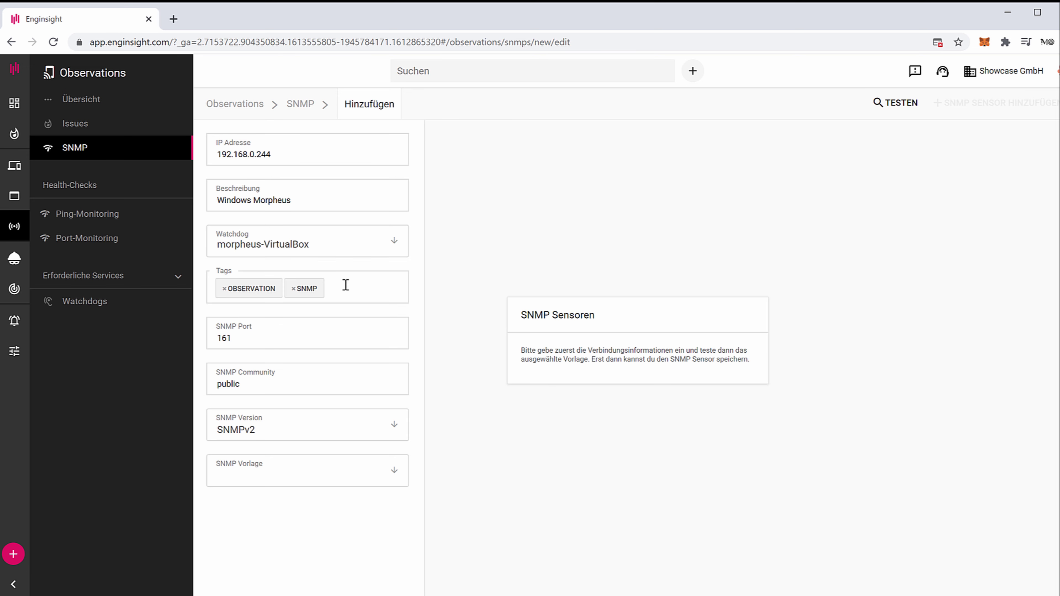
left_click(394, 243)
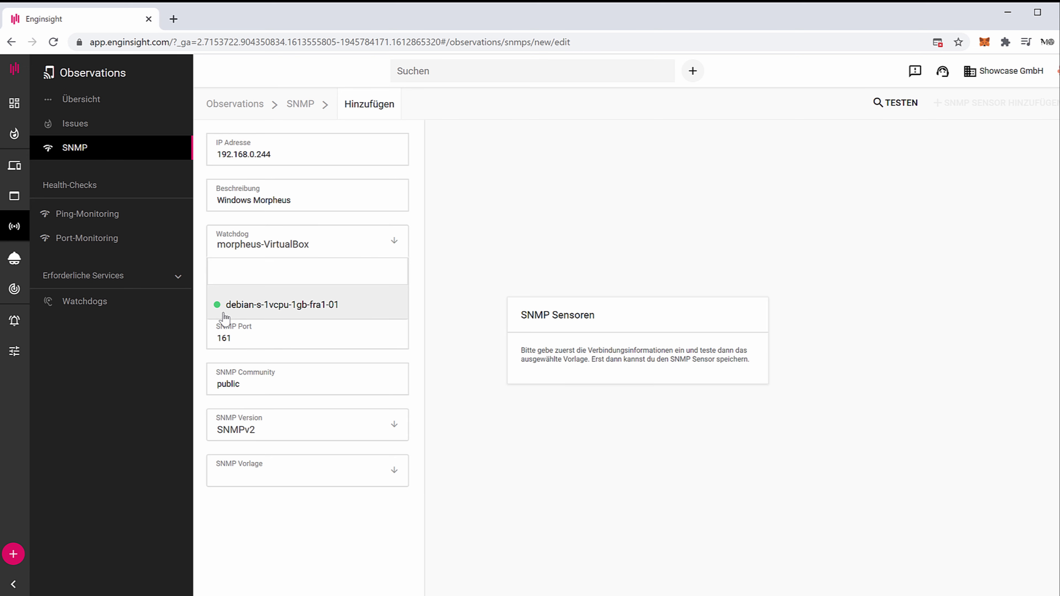
left_click(384, 242)
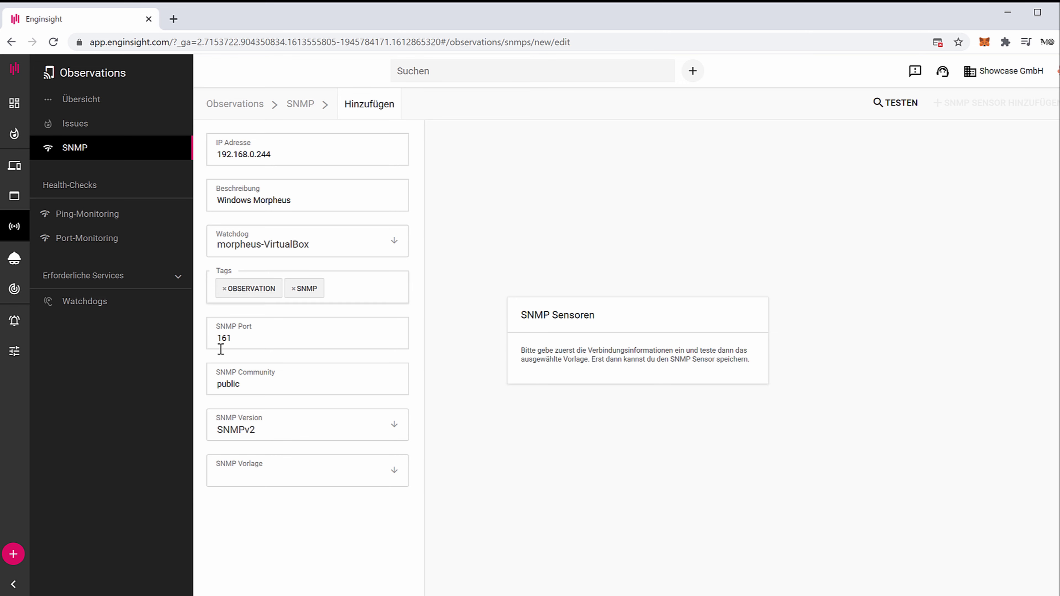
Select the CPU Load Sensor (IETF) template and try to test the SNMP connection with the default port, community and version
left_click(236, 343)
left_click(282, 431)
left_click(283, 431)
left_click(324, 479)
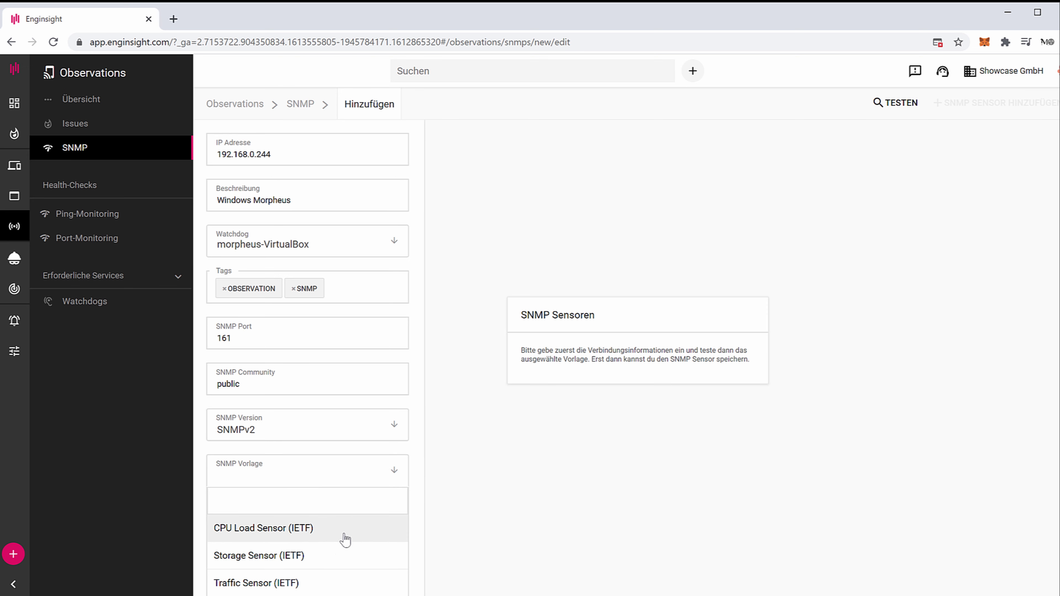
left_click(482, 404)
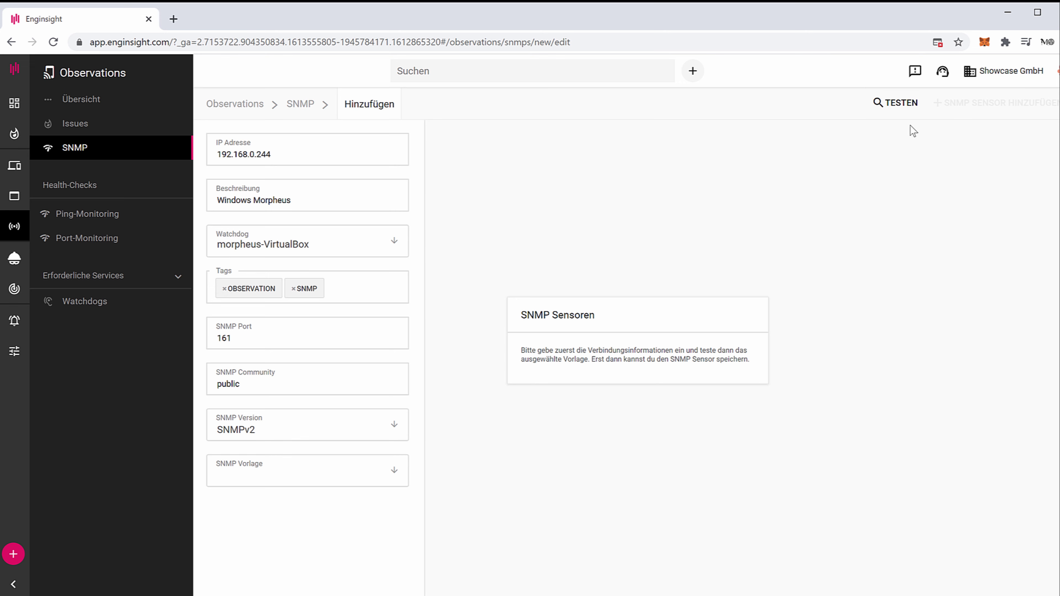
left_click(895, 106)
left_click(382, 470)
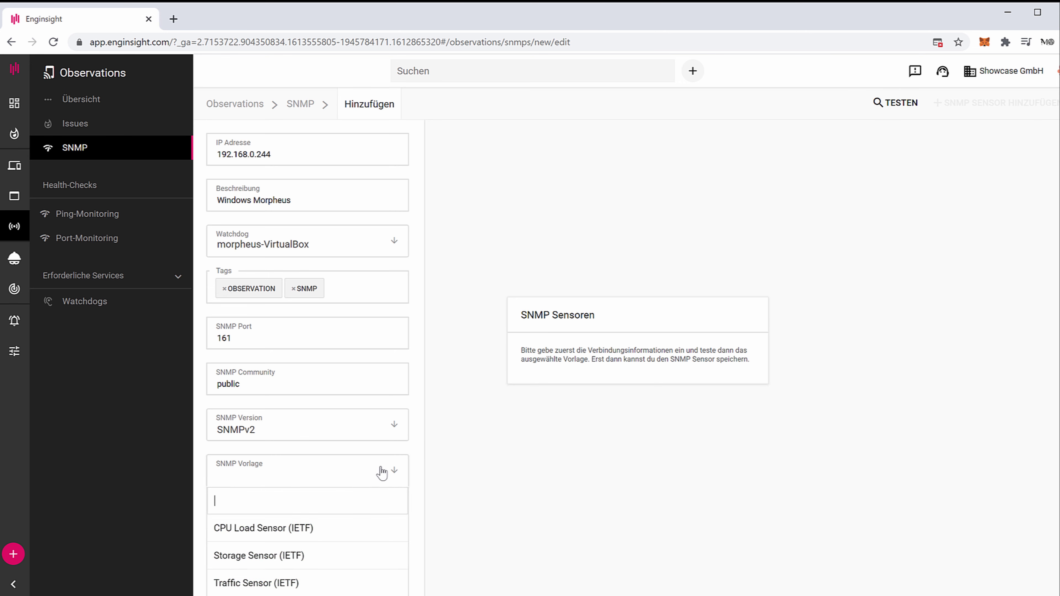
left_click(274, 534)
left_click(901, 104)
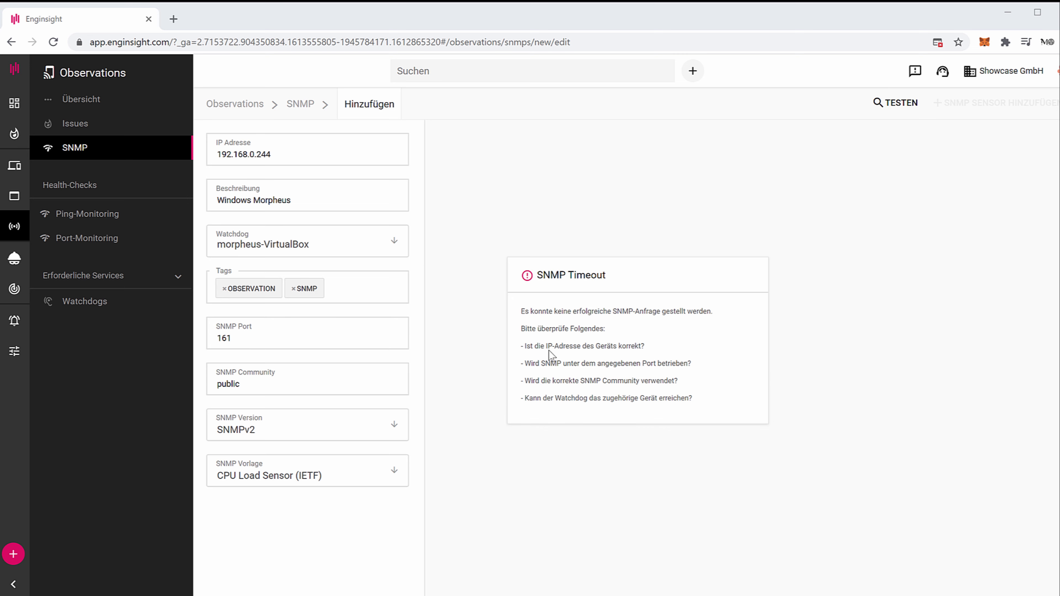
Add a ping check for 192.168.0.244 through the Watchdog morpheus-VirtualBox with the description "Health Morpheus Desktop"
left_click(95, 214)
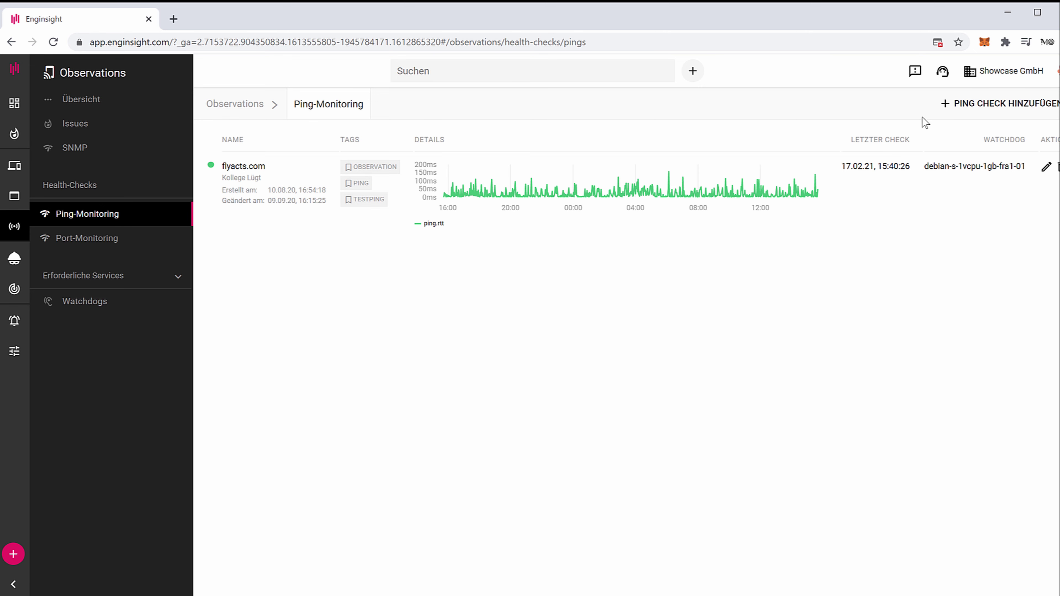
left_click(985, 105)
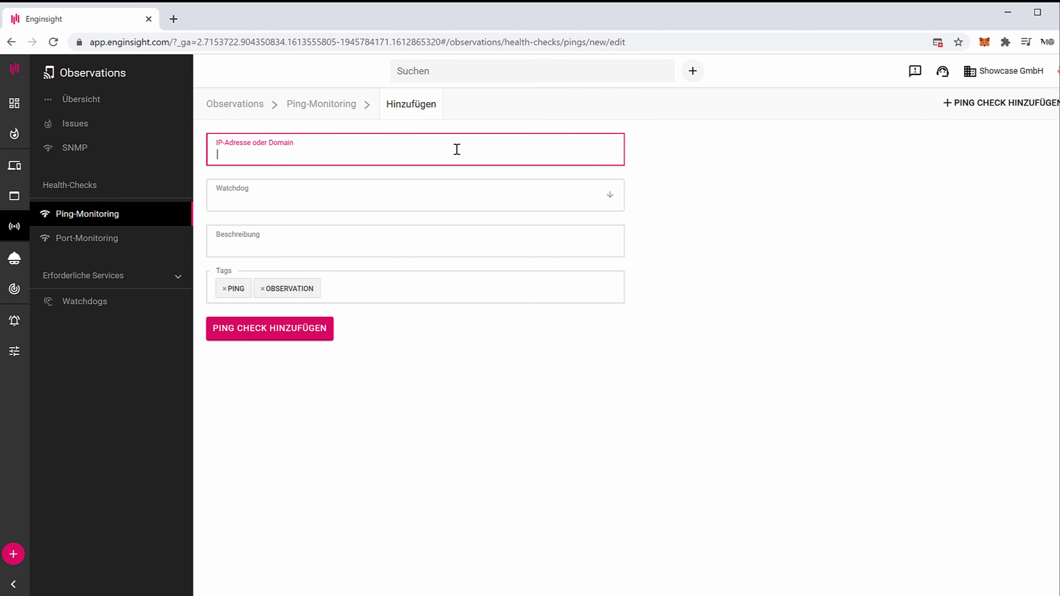
type("192.16")
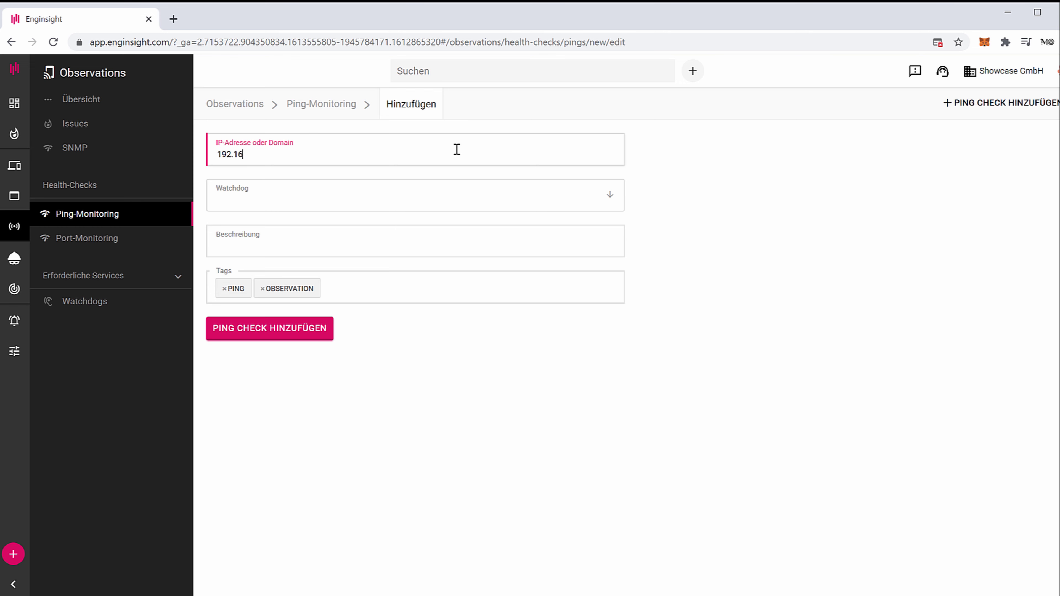
type("8.0.244")
left_click(292, 201)
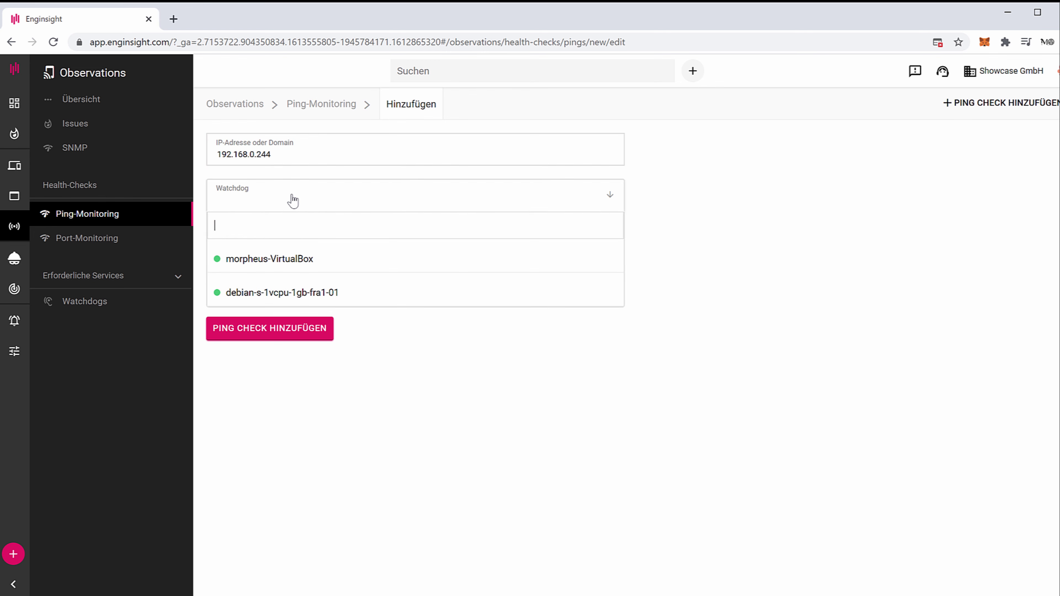
left_click(296, 260)
left_click(297, 245)
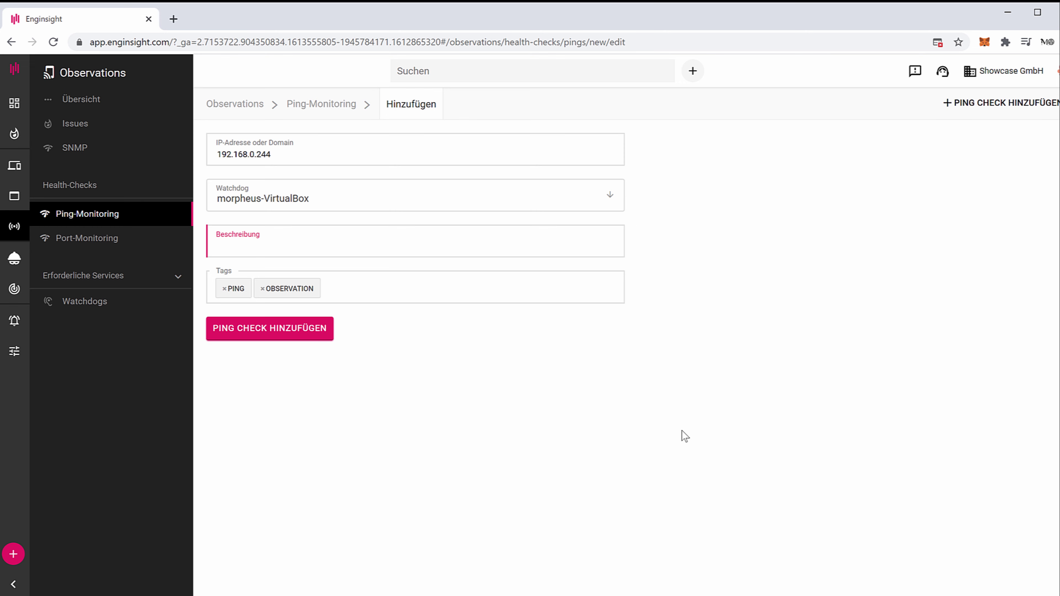
type("Health Morpheus Desktop")
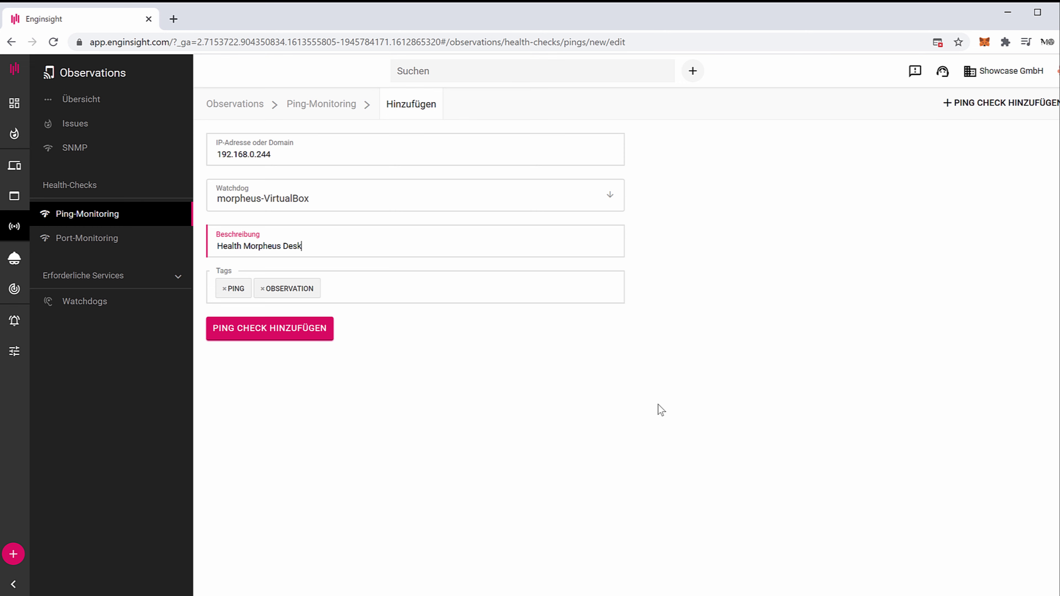
left_click(267, 341)
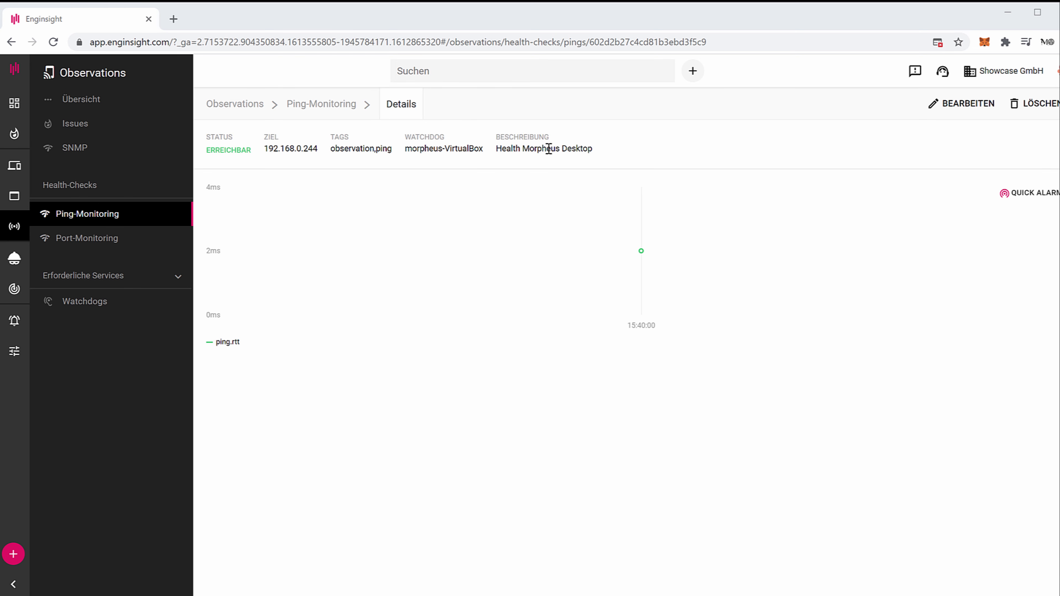
Review the details of the new ping check and its Quick Alarm settings without adding an alarm
left_click(505, 148, "shift")
left_click(632, 155)
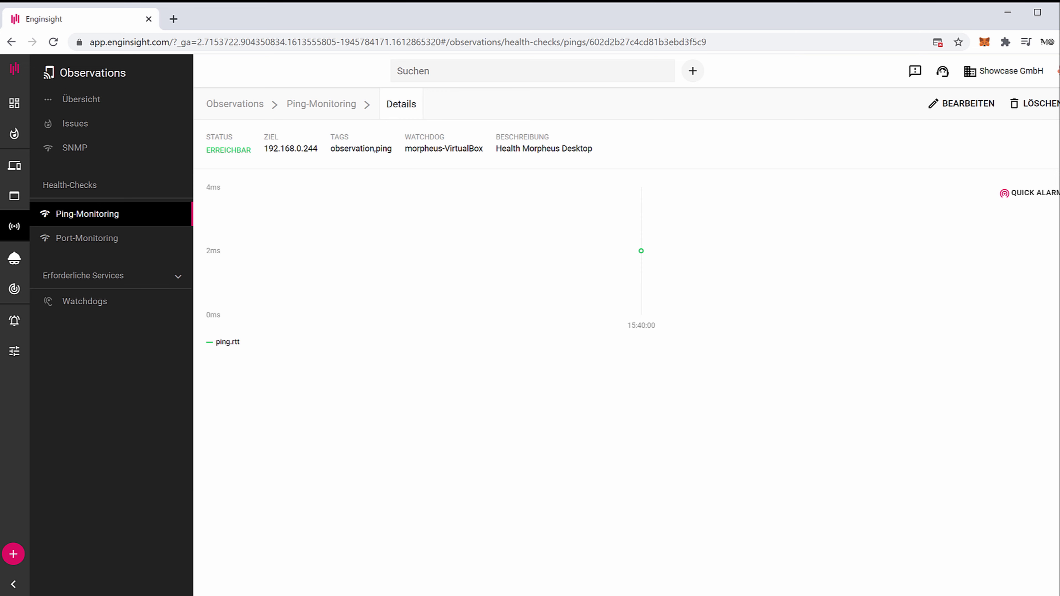
left_click(1020, 201)
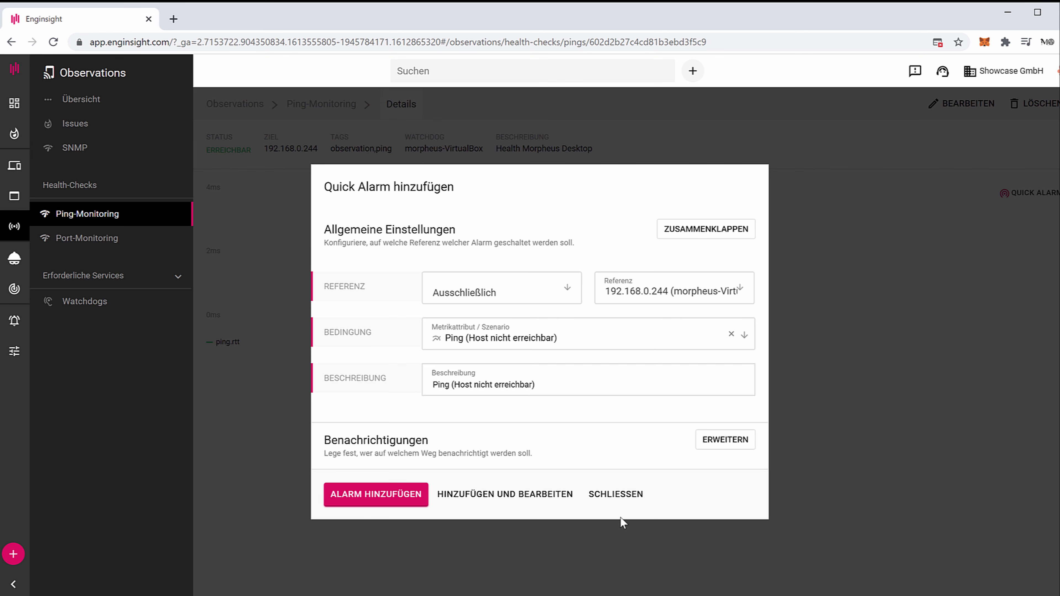
left_click(615, 495)
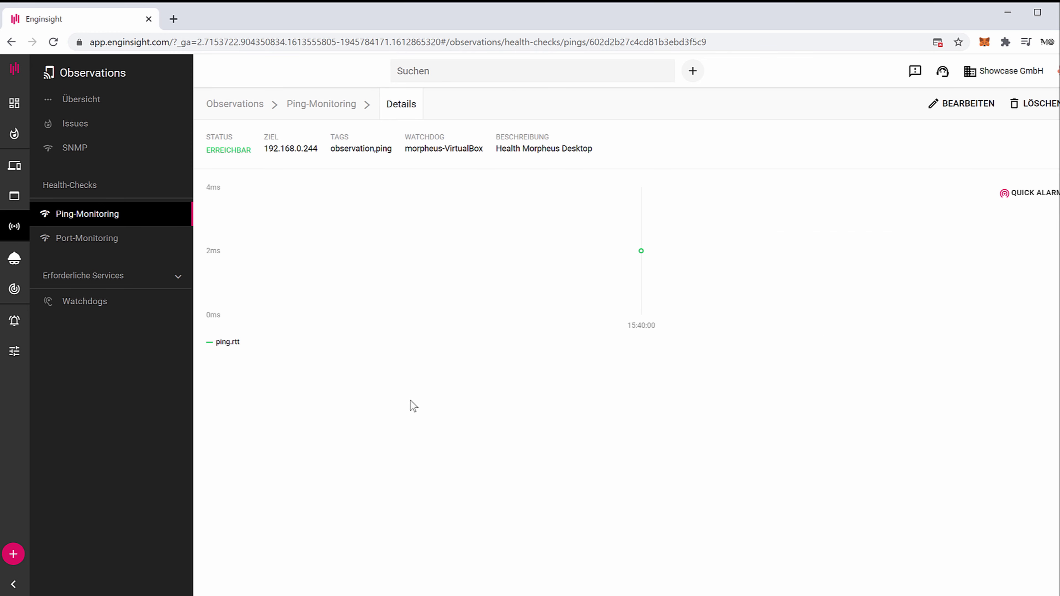
left_click(148, 245)
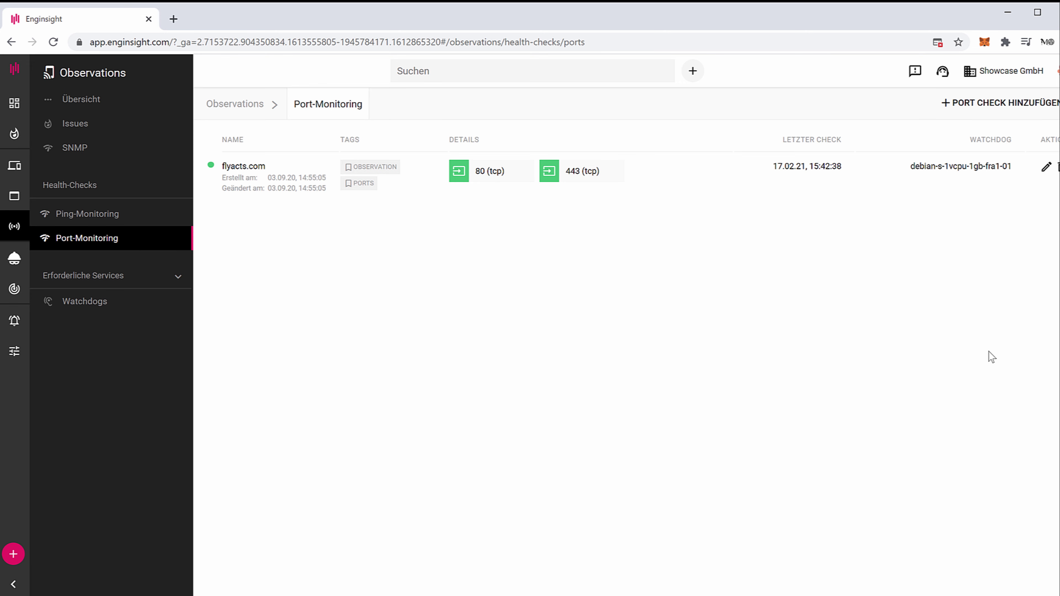
left_click(982, 104)
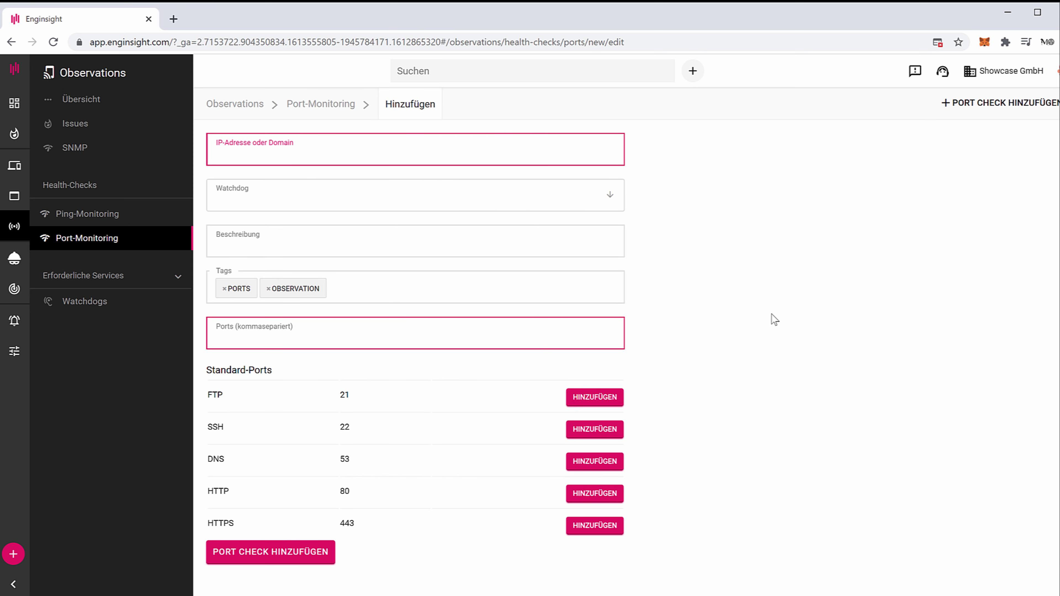
type("192")
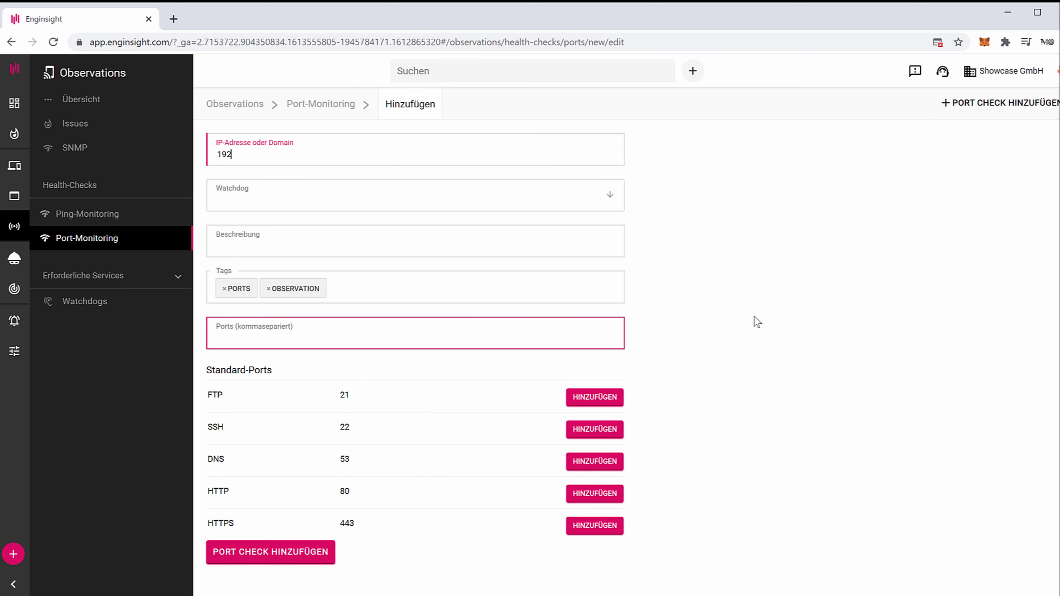
type(".168.0.244")
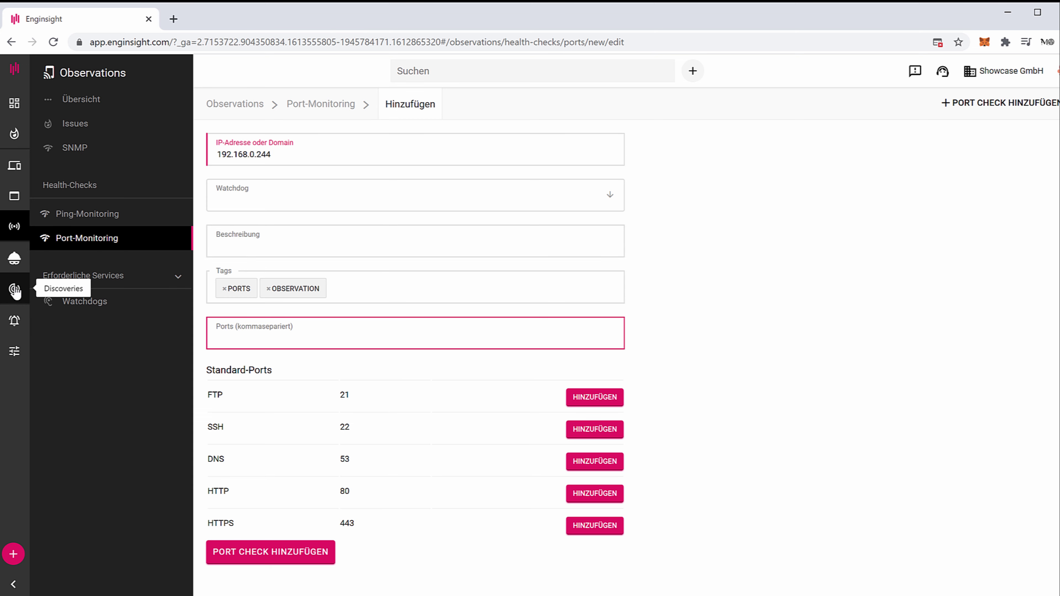
Open the device 192.168.0.71 from the Inventar list, copy its IP address and return to Observations
left_click(15, 289)
left_click(133, 124)
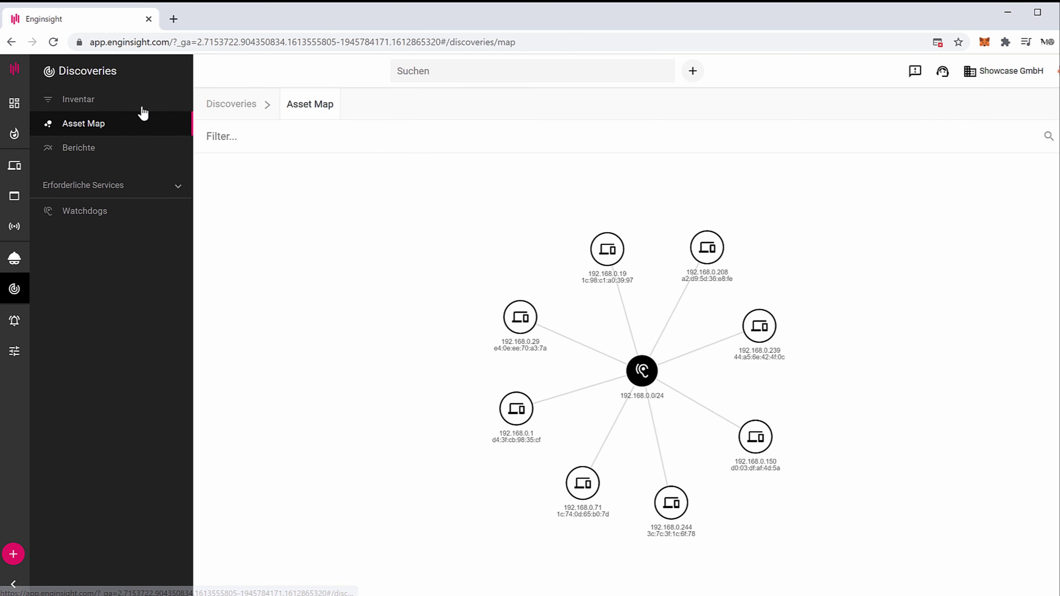
scroll(488, 354, "down", 3)
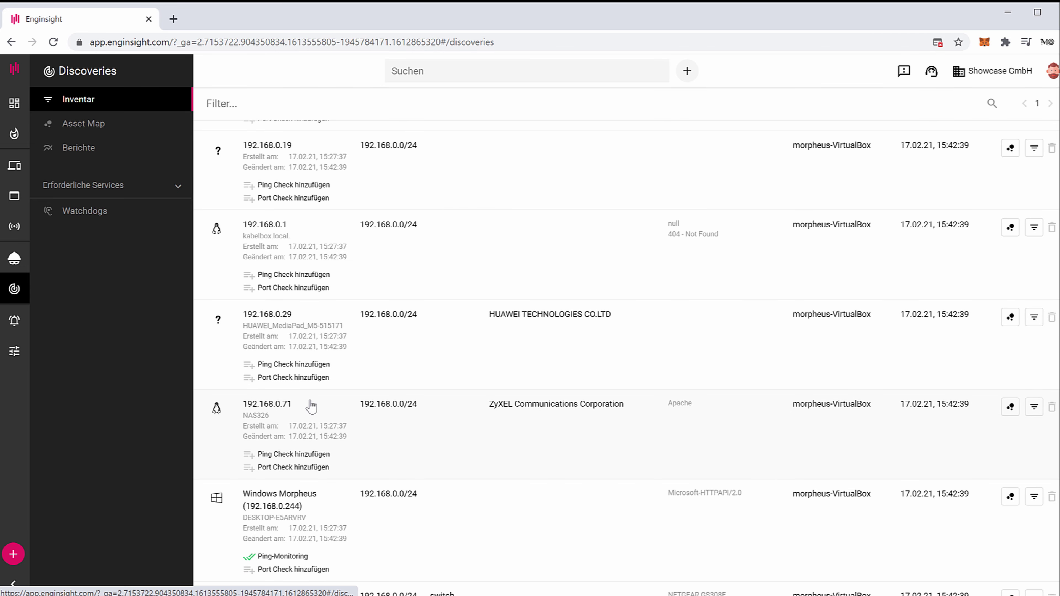
left_click(257, 405)
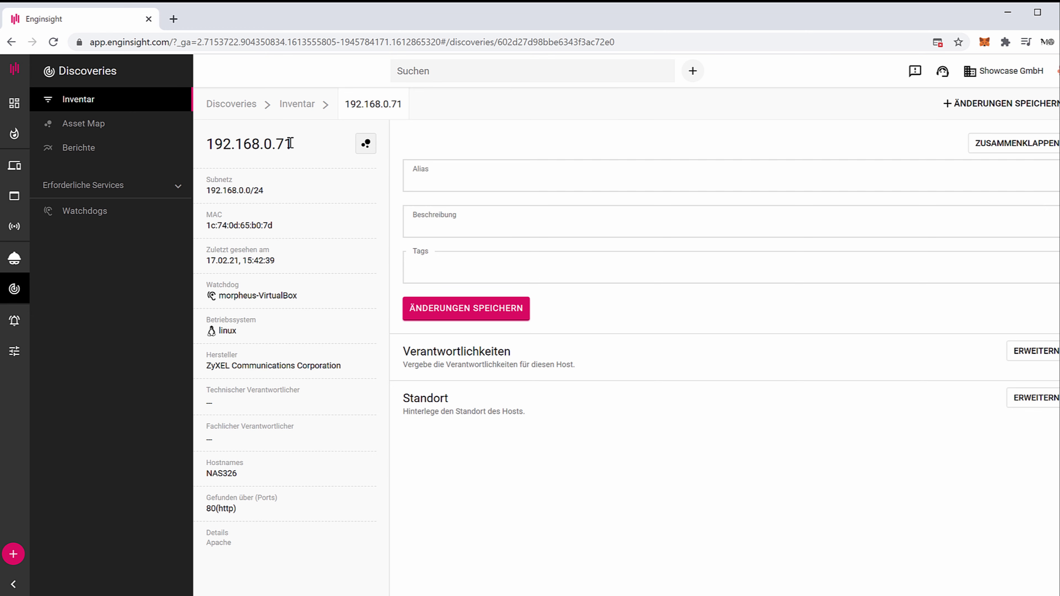
left_click_drag(290, 143, 211, 144)
key("ctrl+c")
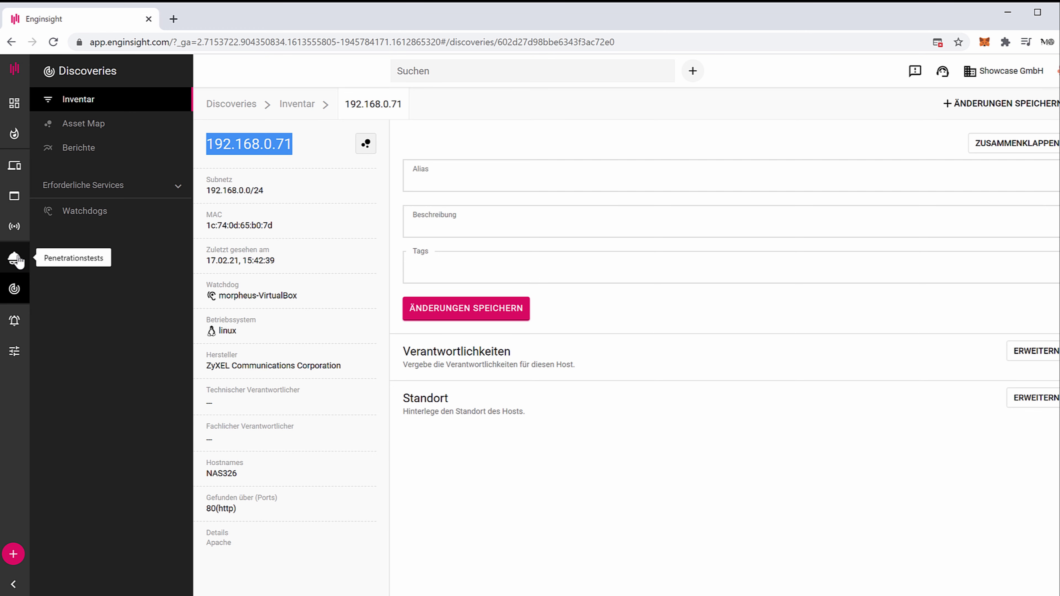
left_click(14, 226)
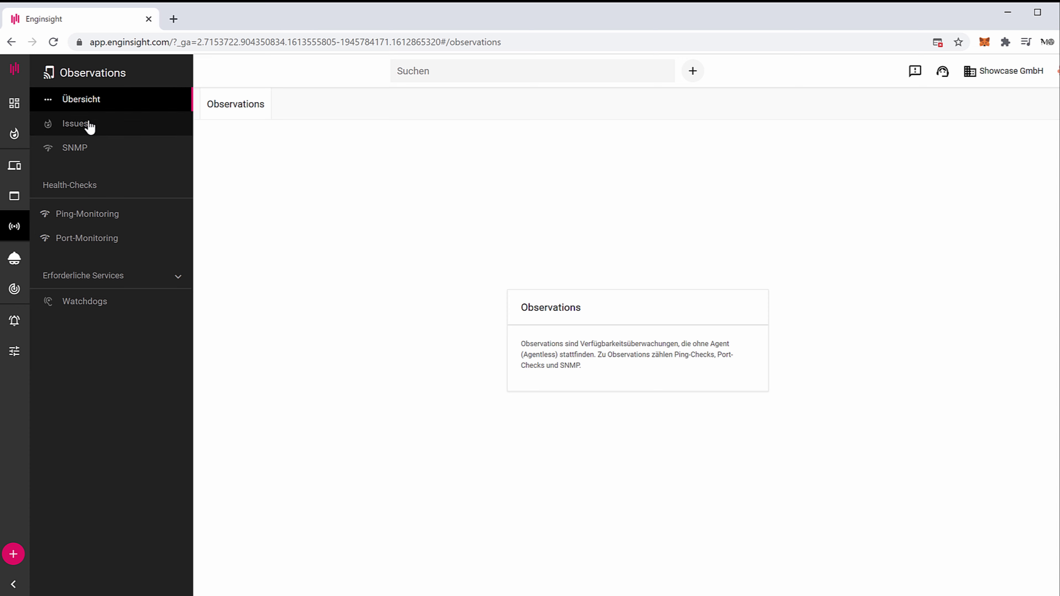
Start a new port check for 192.168.0.71 through the Watchdog morpheus-VirtualBox with the description "NAS"
left_click(109, 237)
left_click(1014, 107)
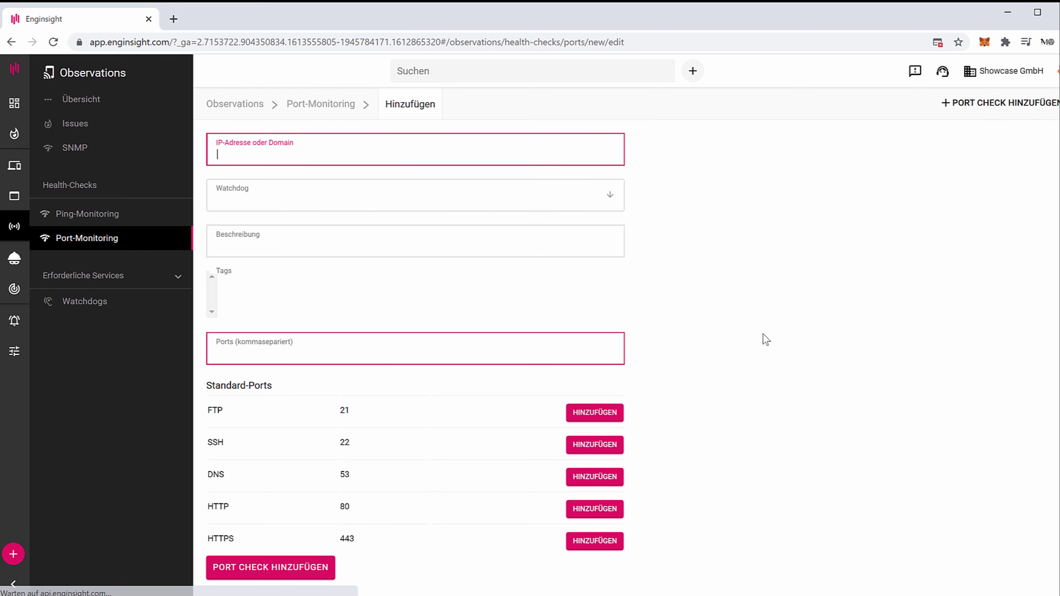
key("ctrl+v")
left_click(367, 201)
left_click(288, 263)
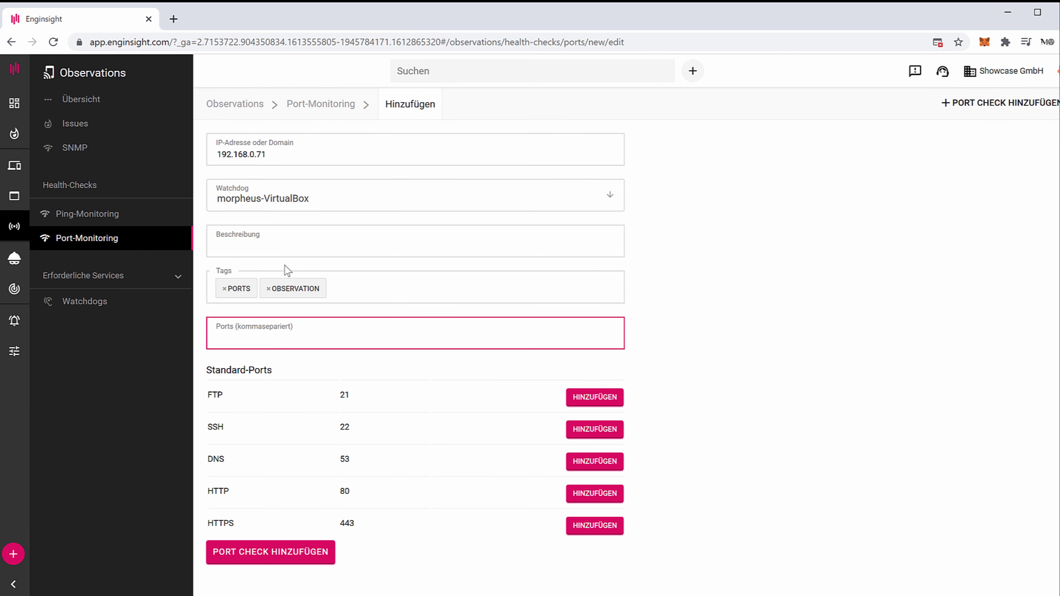
left_click(310, 247)
type("NAS")
Add the standard ports 21, 22, 53, 80 and 443 to the NAS port check and create it
left_click(412, 334)
left_click(612, 401)
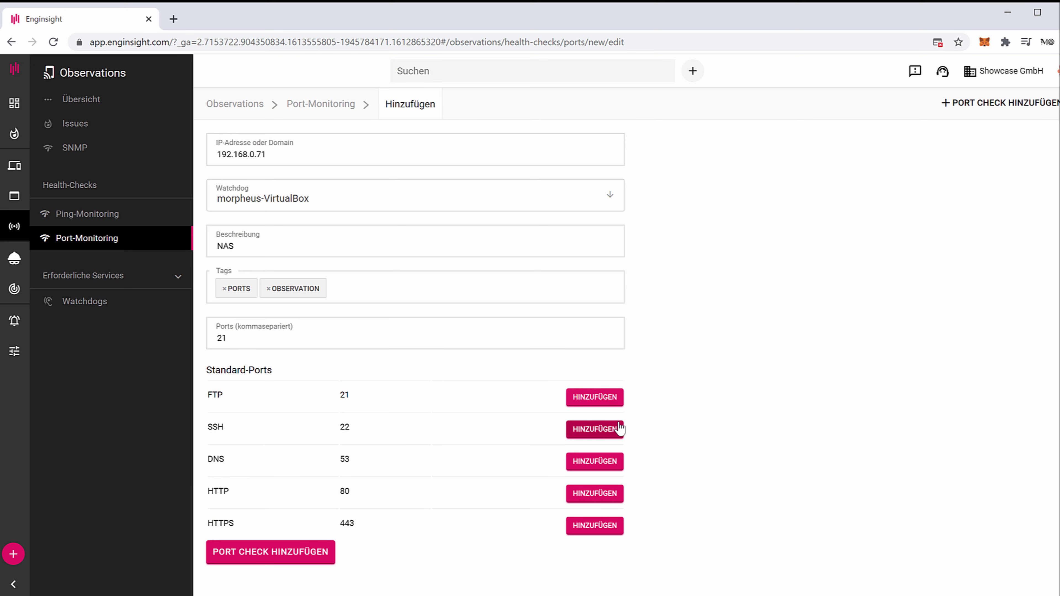
left_click(612, 430)
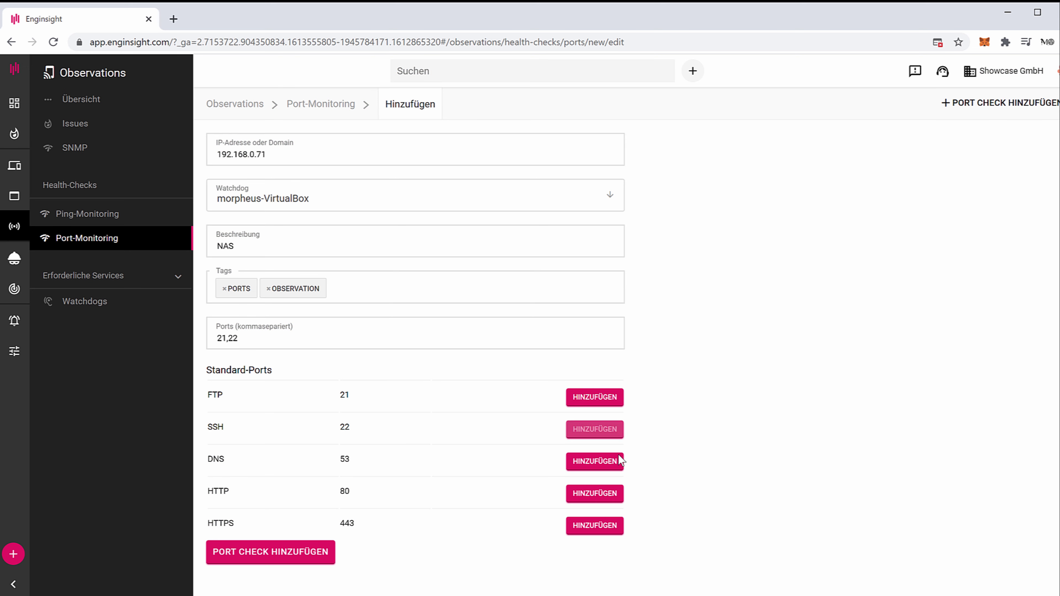
left_click(599, 467)
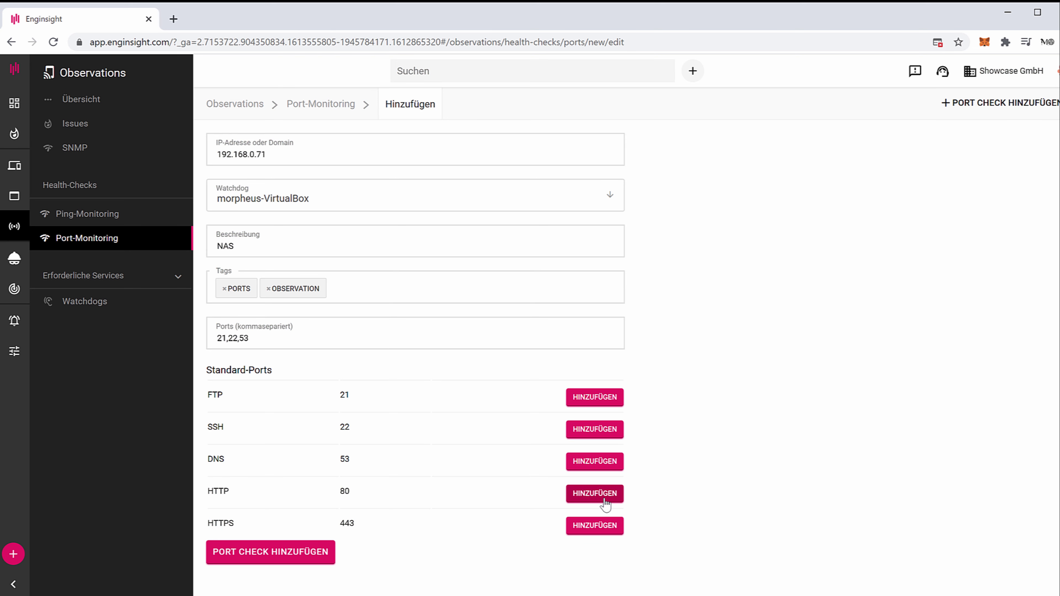
left_click(603, 496)
left_click(601, 525)
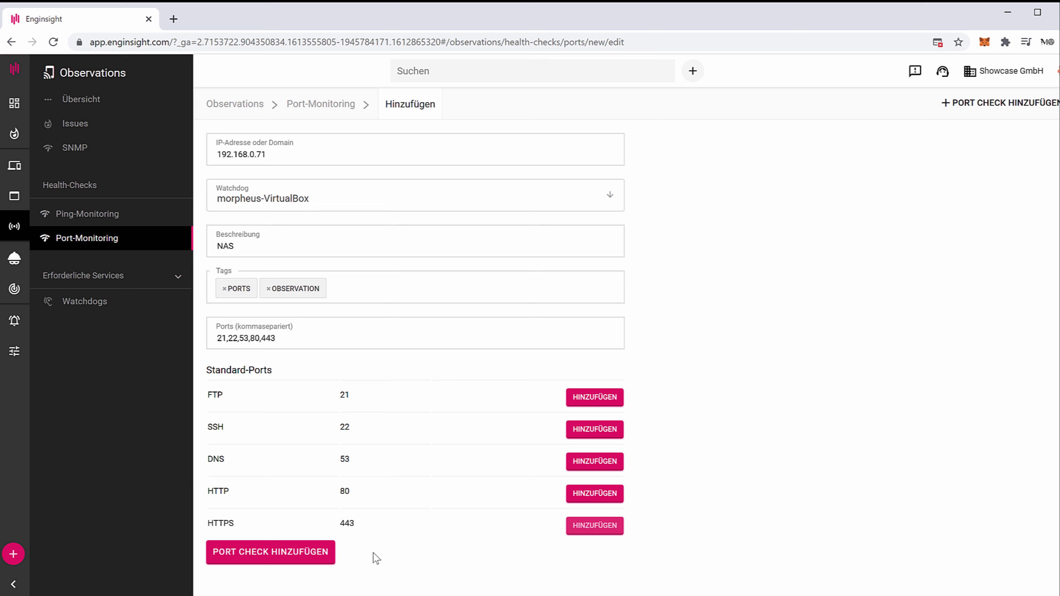
left_click(298, 554)
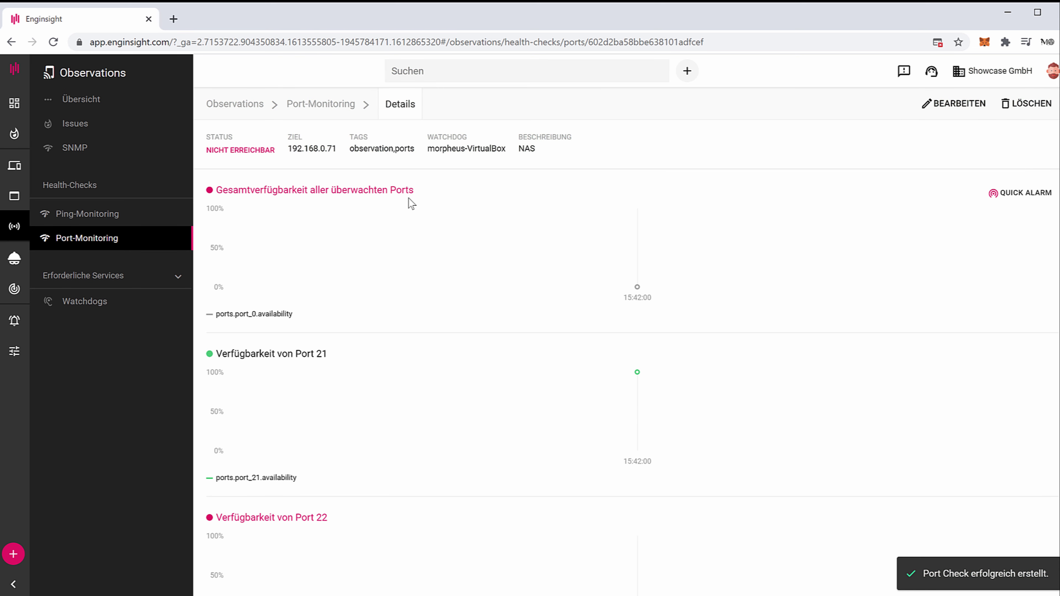
Review the status of ports 22, 53 and 443 for 192.168.0.71 in the Port-Monitoring overview
left_click(337, 105)
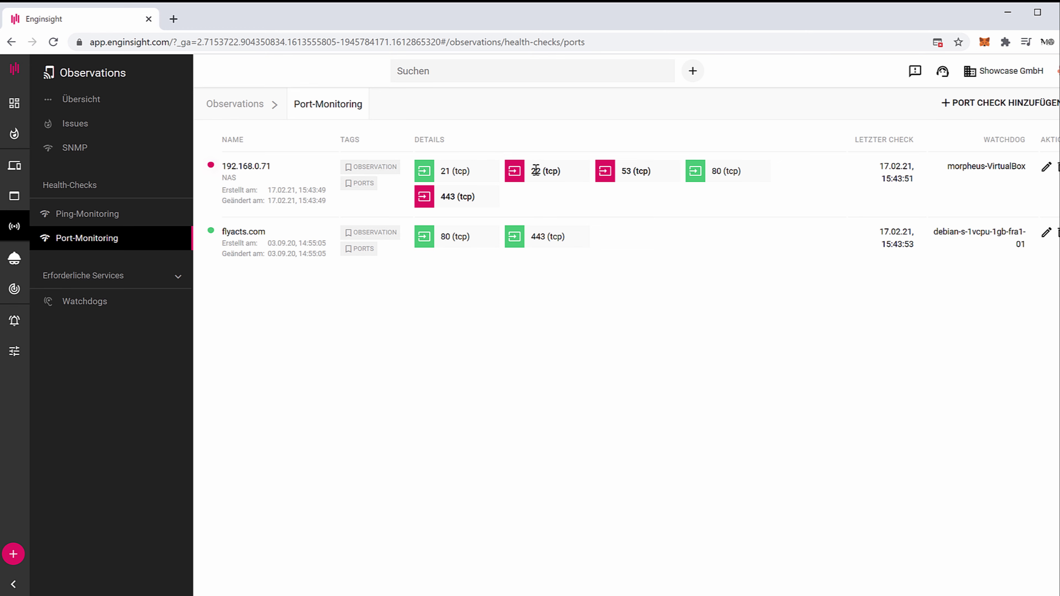
left_click_drag(531, 171, 535, 171)
left_click(538, 171)
left_click_drag(625, 171, 630, 171)
left_click(630, 173)
double_click(454, 197)
left_click(571, 197)
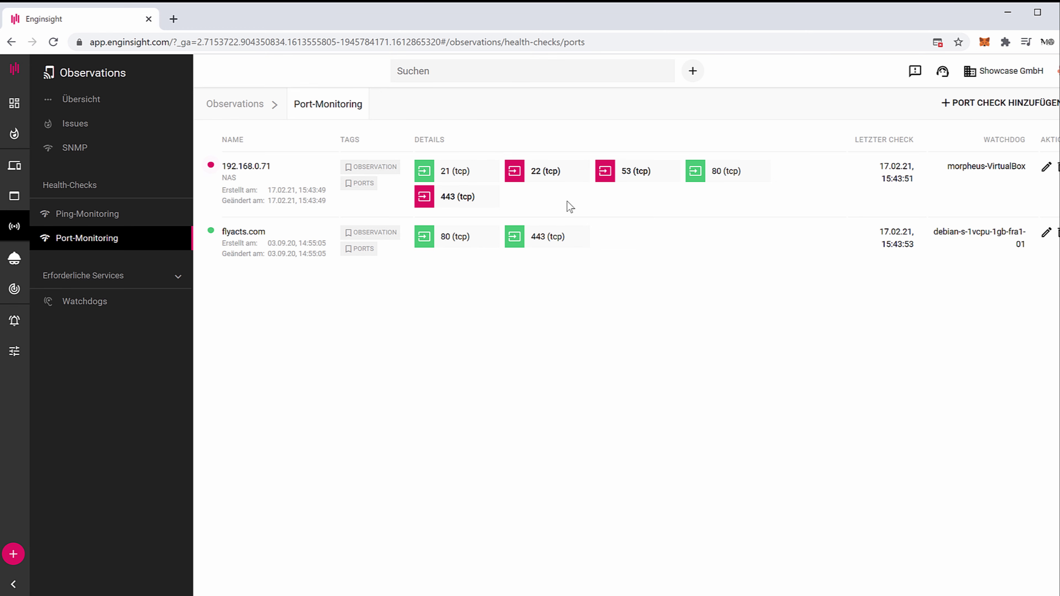